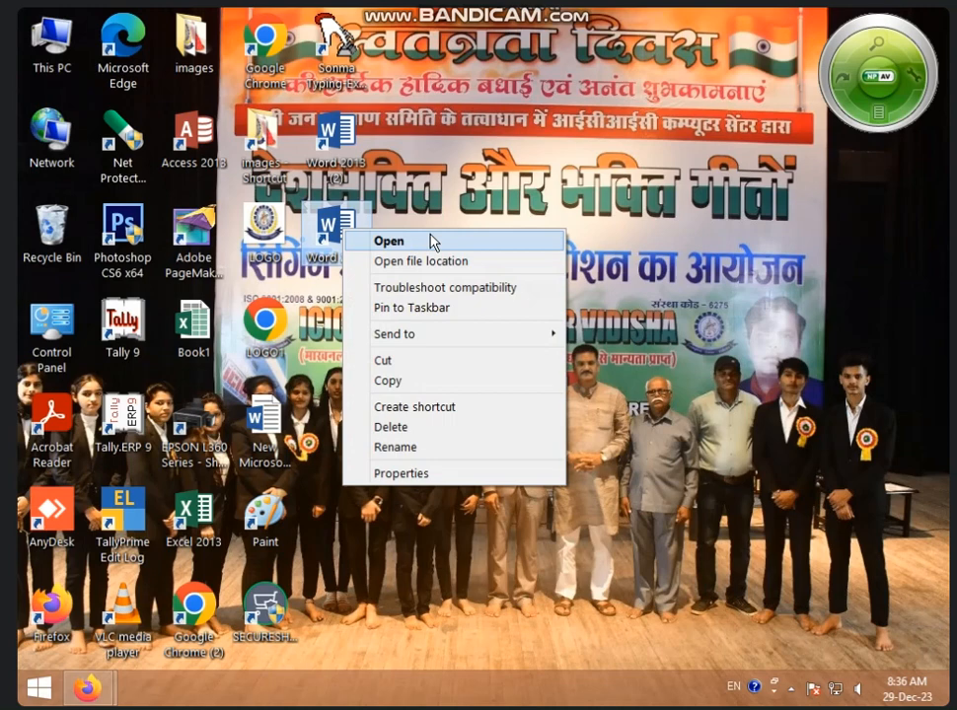
Start Word with a blank document and insert a table of five columns and five rows.
{"action": "left_click", "coordinate": [432, 242]}
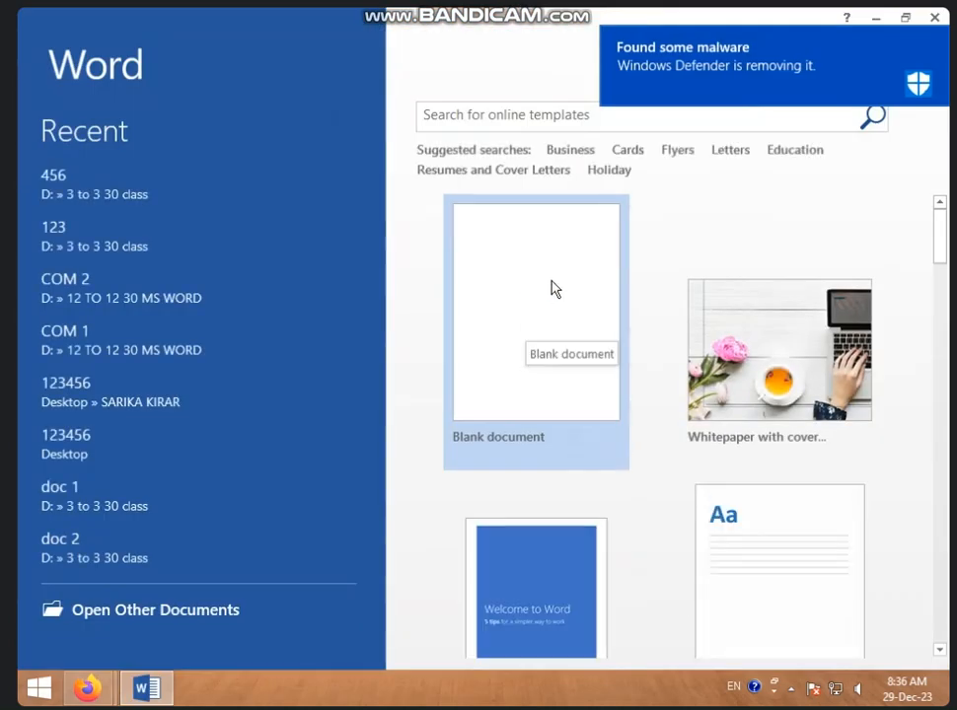
{"action": "left_click", "coordinate": [553, 282]}
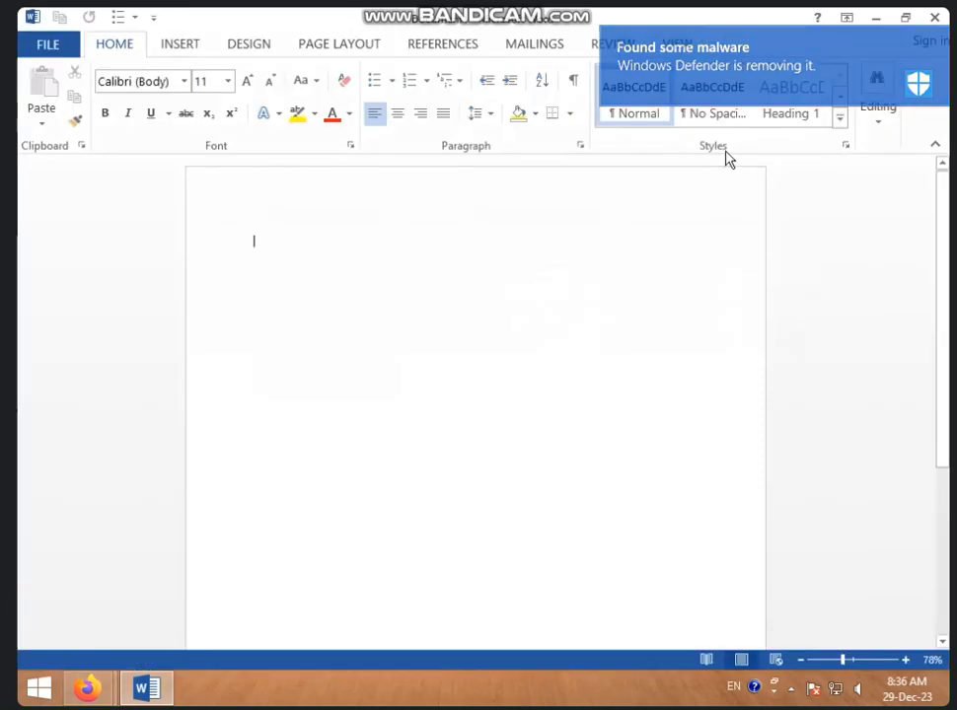
{"action": "left_click", "coordinate": [180, 45]}
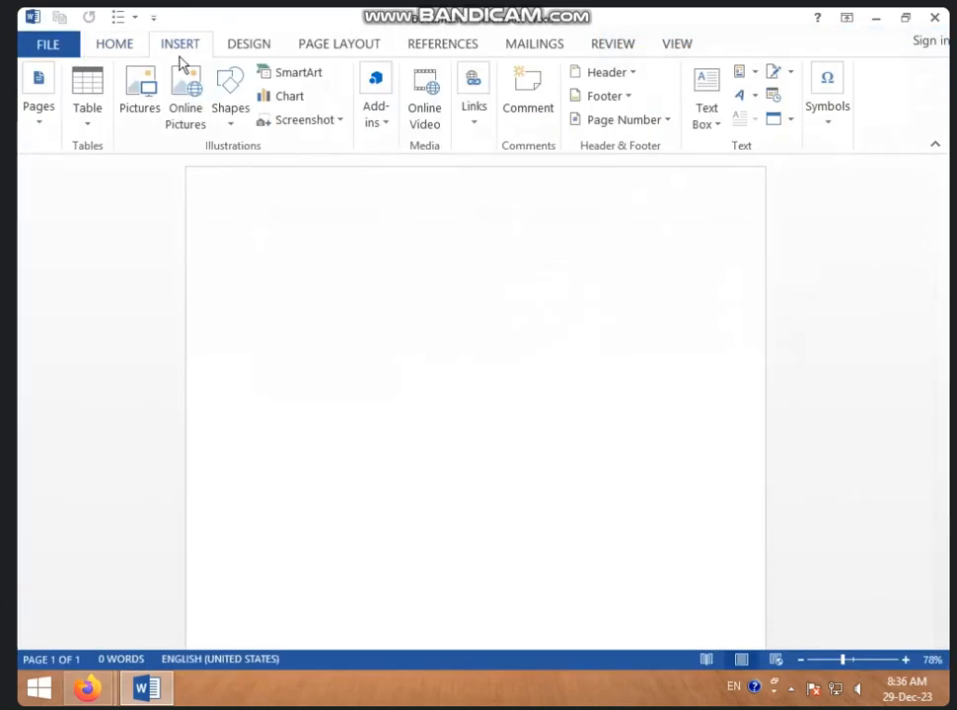
{"action": "left_click", "coordinate": [85, 132]}
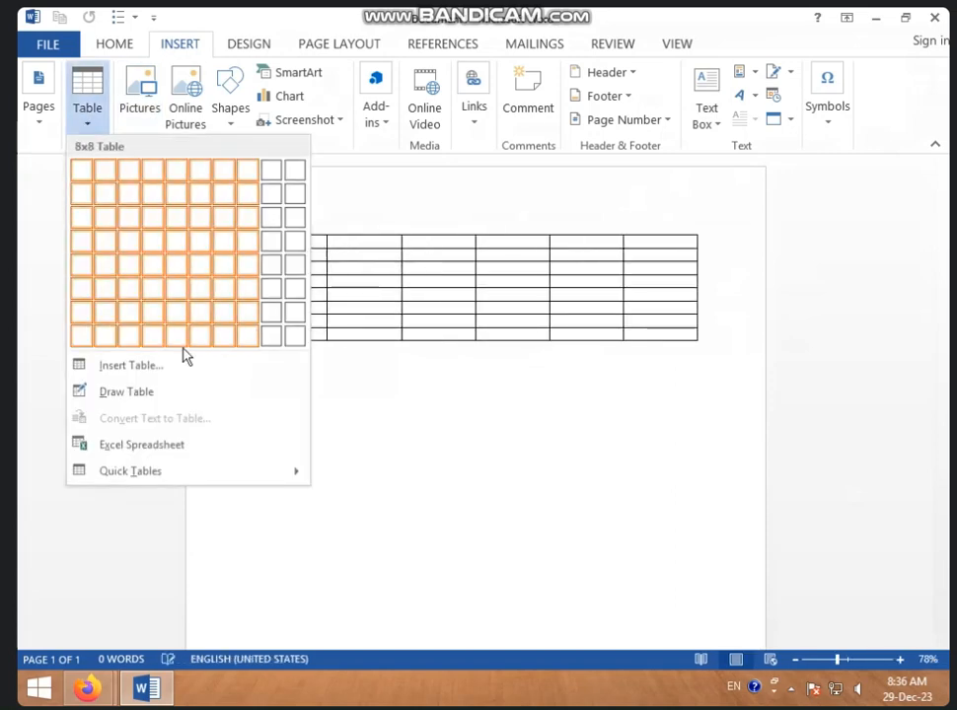
{"action": "left_click", "coordinate": [177, 265]}
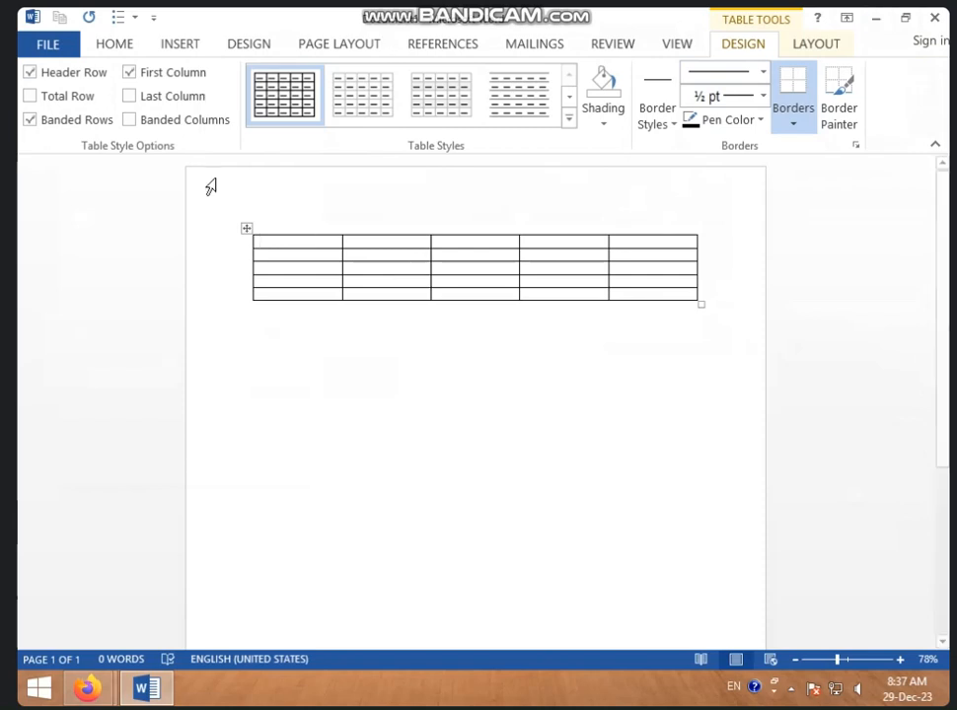
Apply the orange grid table style with a solid orange header row and first column to the table.
{"action": "left_click", "coordinate": [565, 119]}
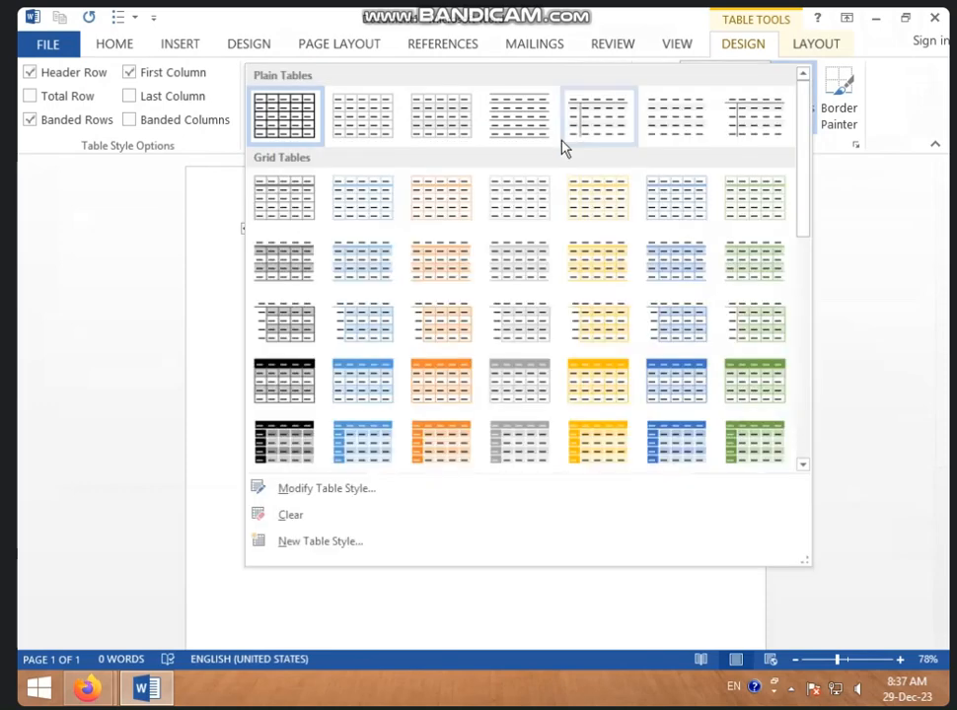
{"action": "left_click", "coordinate": [446, 440]}
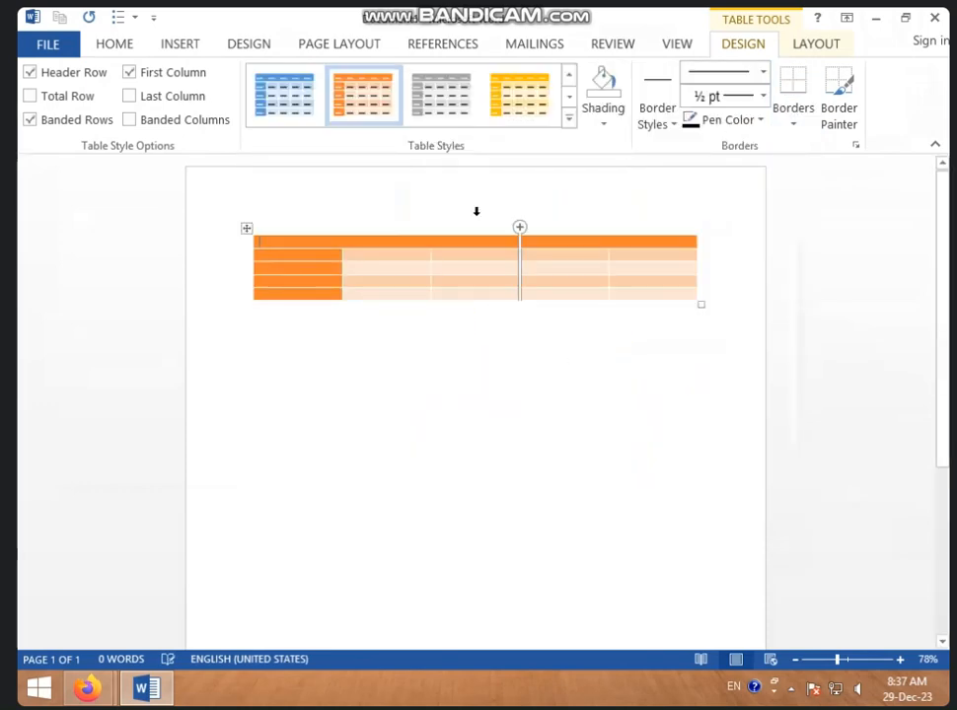
{"action": "mouse_move", "coordinate": [935, 16]}
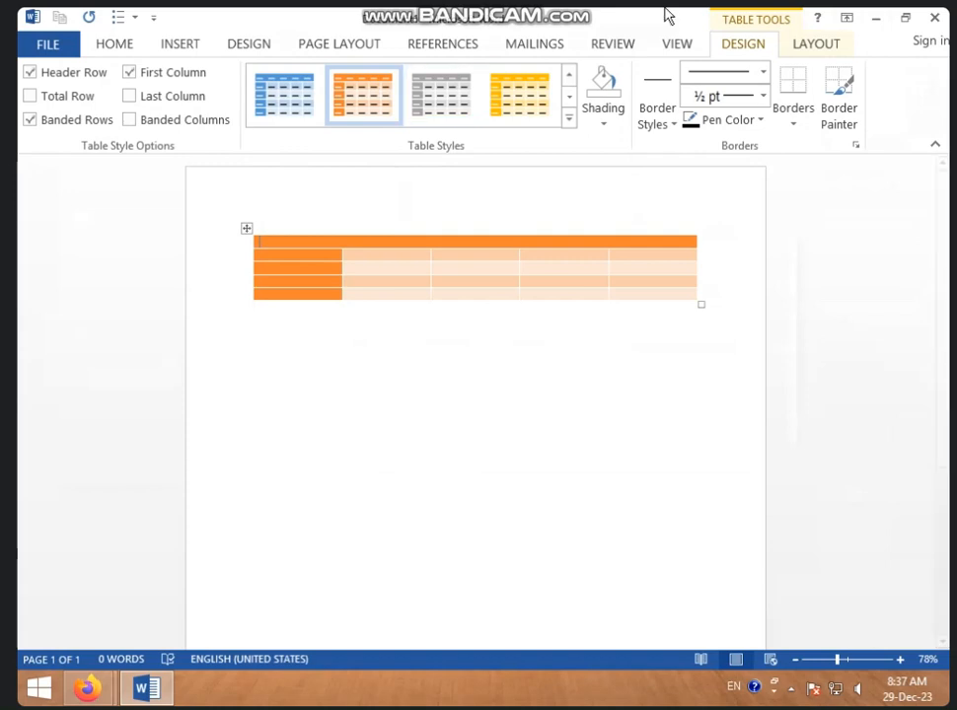
Apply the blue grid table style with a solid blue header row and first column to the table.
{"action": "left_click", "coordinate": [568, 121]}
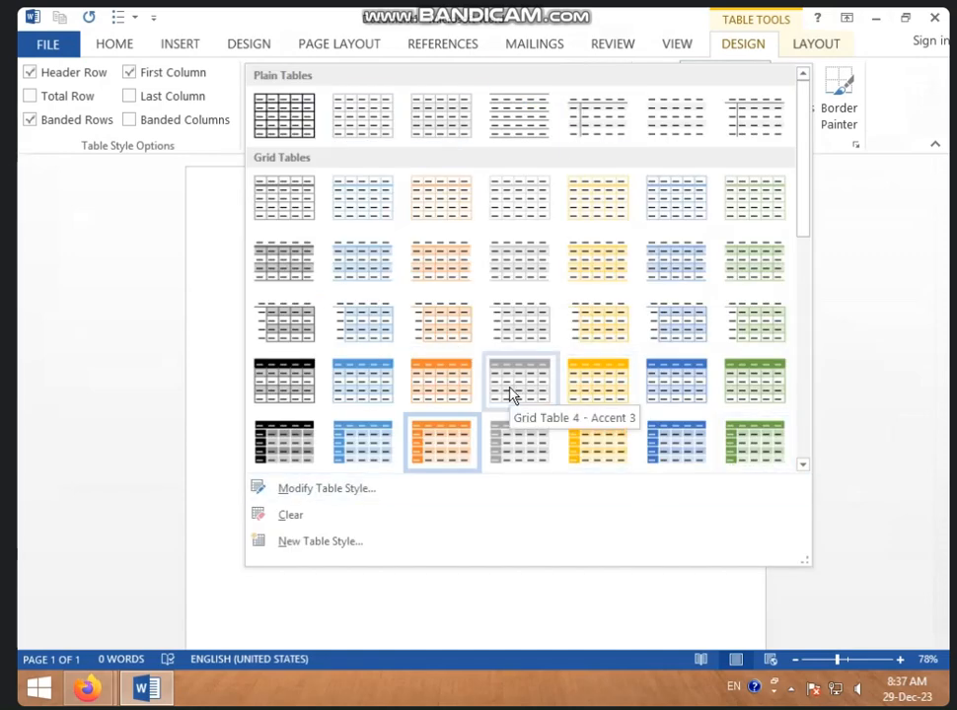
{"action": "scroll", "coordinate": [511, 395], "scroll_direction": "down", "scroll_amount": 5}
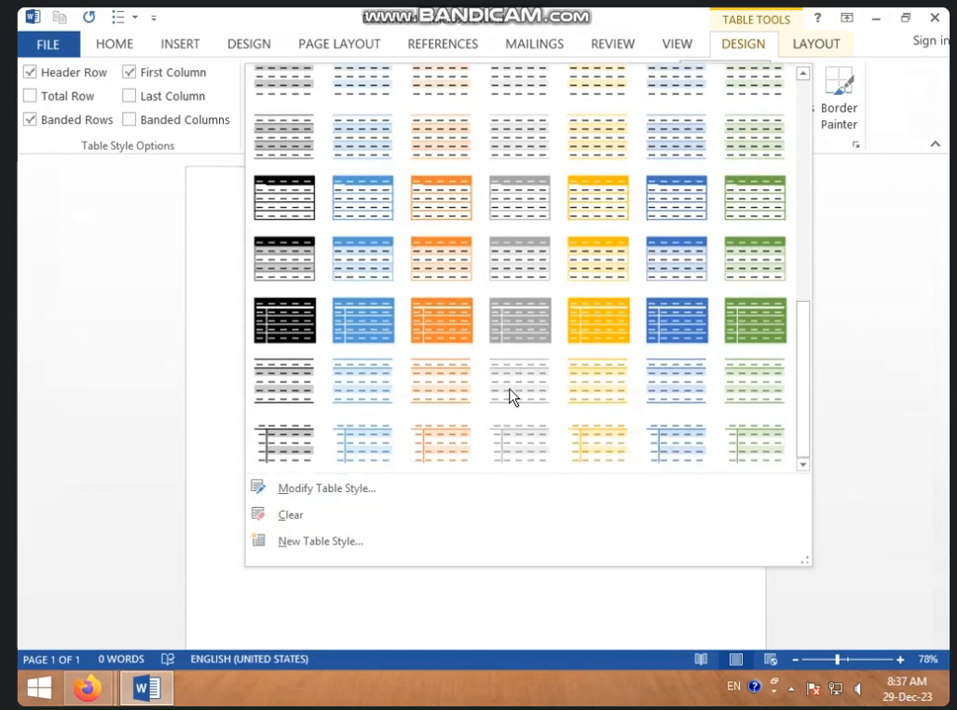
{"action": "scroll", "coordinate": [512, 395], "scroll_direction": "up", "scroll_amount": 5}
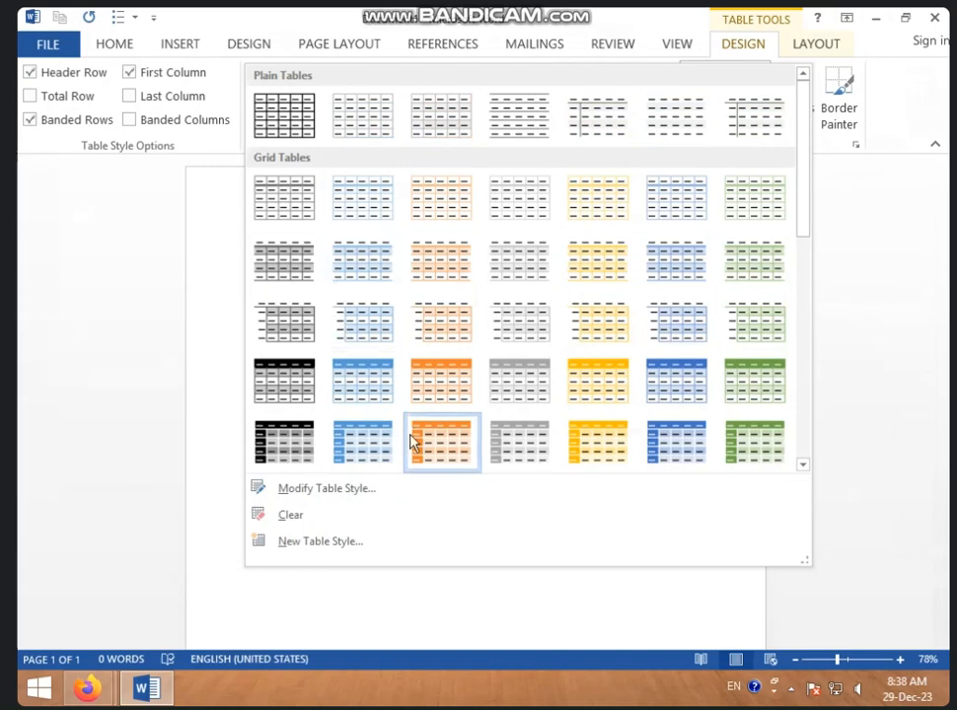
{"action": "left_click", "coordinate": [383, 449]}
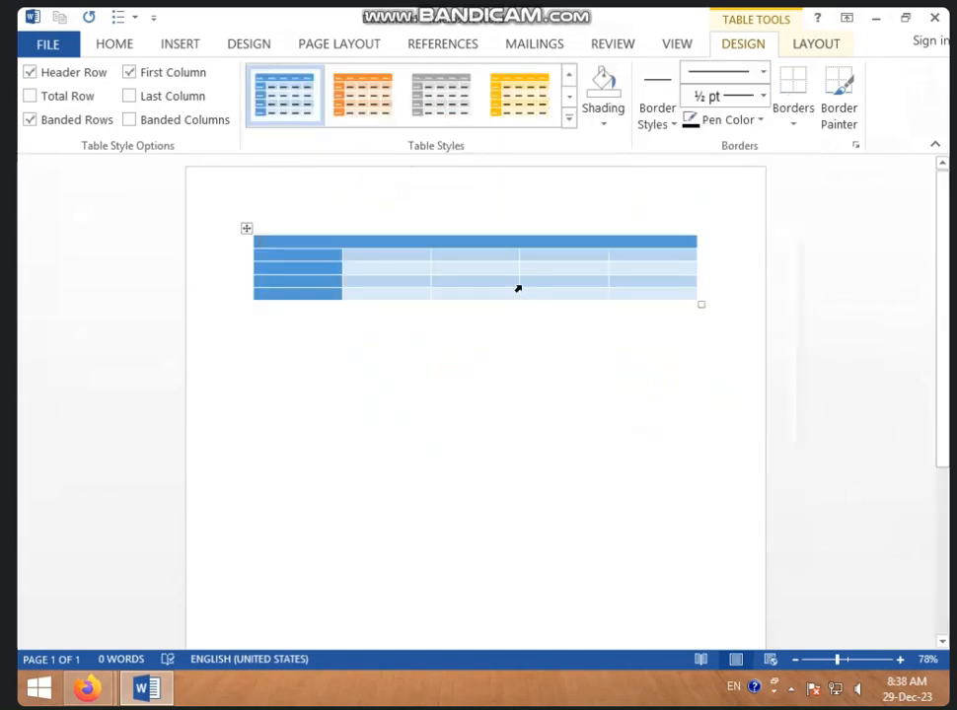
Turn off the Header Row, First Column and Banded Rows style options for the table.
{"action": "left_click", "coordinate": [66, 74]}
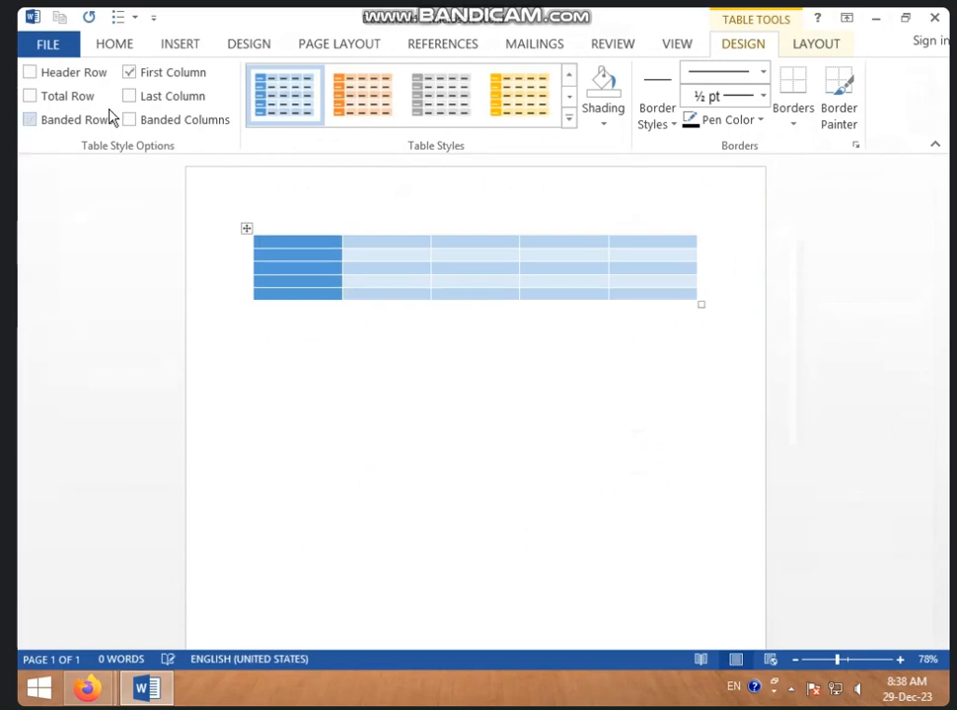
{"action": "left_click", "coordinate": [174, 77]}
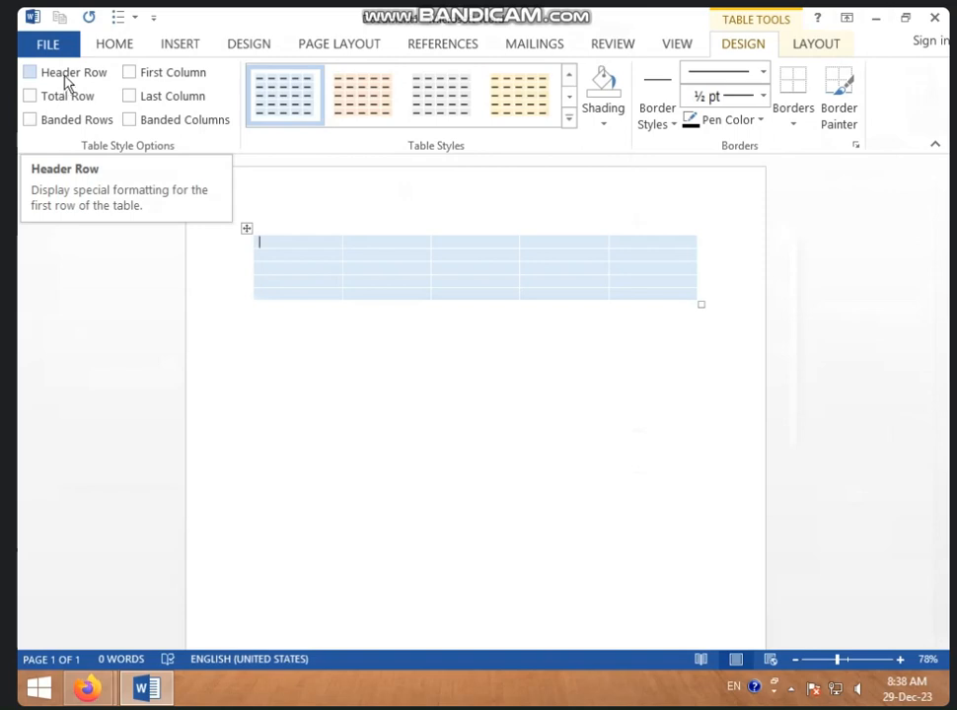
Turn on the Header Row, Total Row and Banded Rows style options for the table.
{"action": "left_click", "coordinate": [30, 72]}
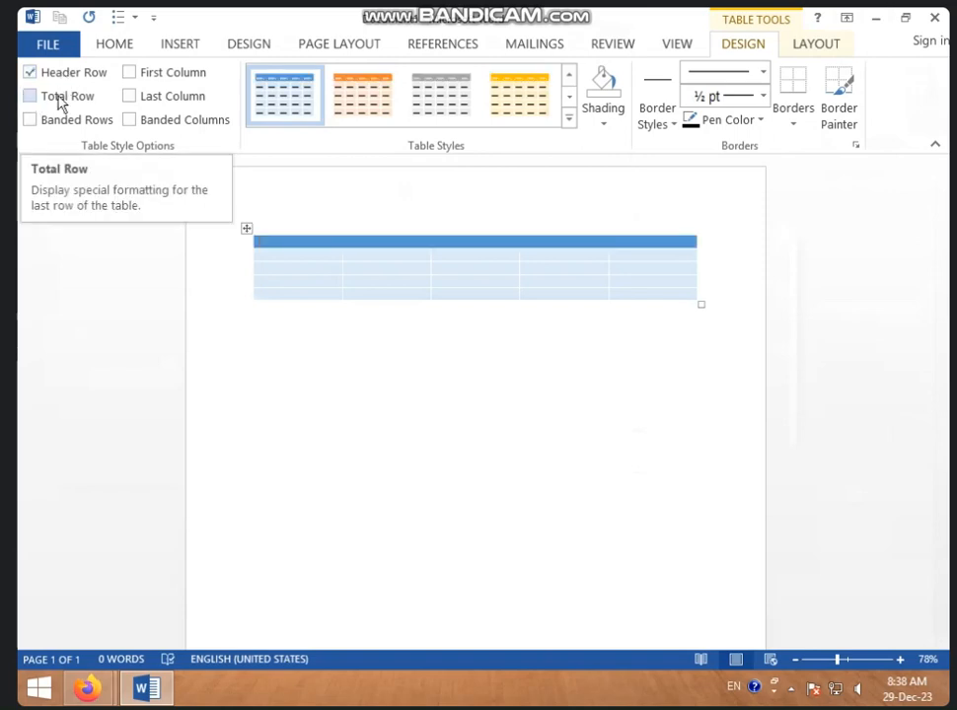
{"action": "left_click", "coordinate": [57, 100]}
{"action": "left_click", "coordinate": [70, 122]}
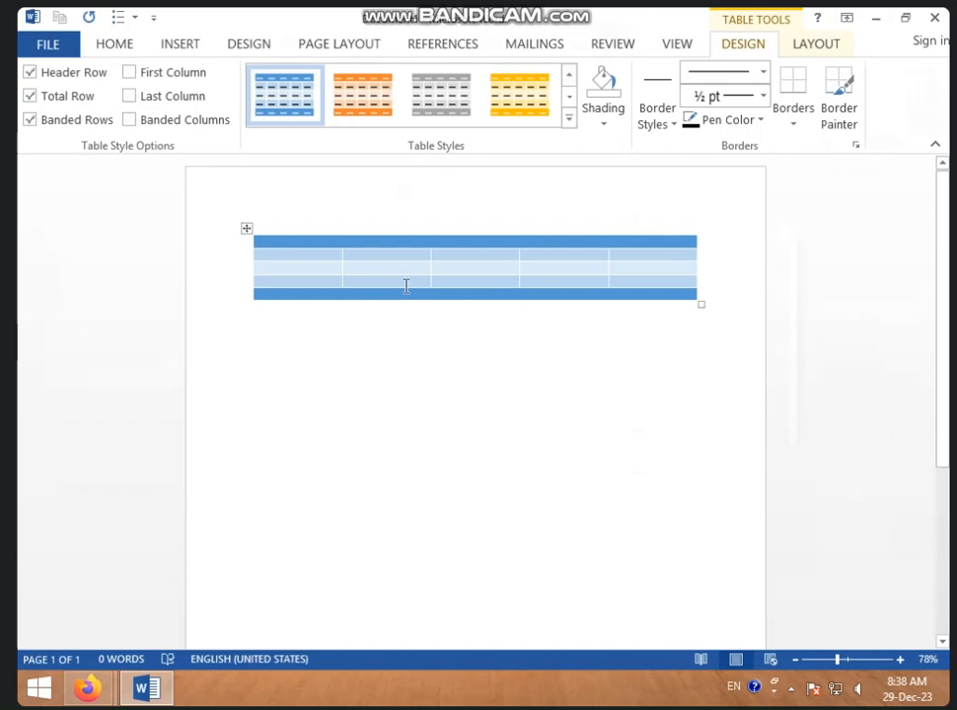
Turn off the Header Row, Total Row and Banded Rows style options again.
{"action": "left_click", "coordinate": [81, 74]}
{"action": "left_click", "coordinate": [82, 103]}
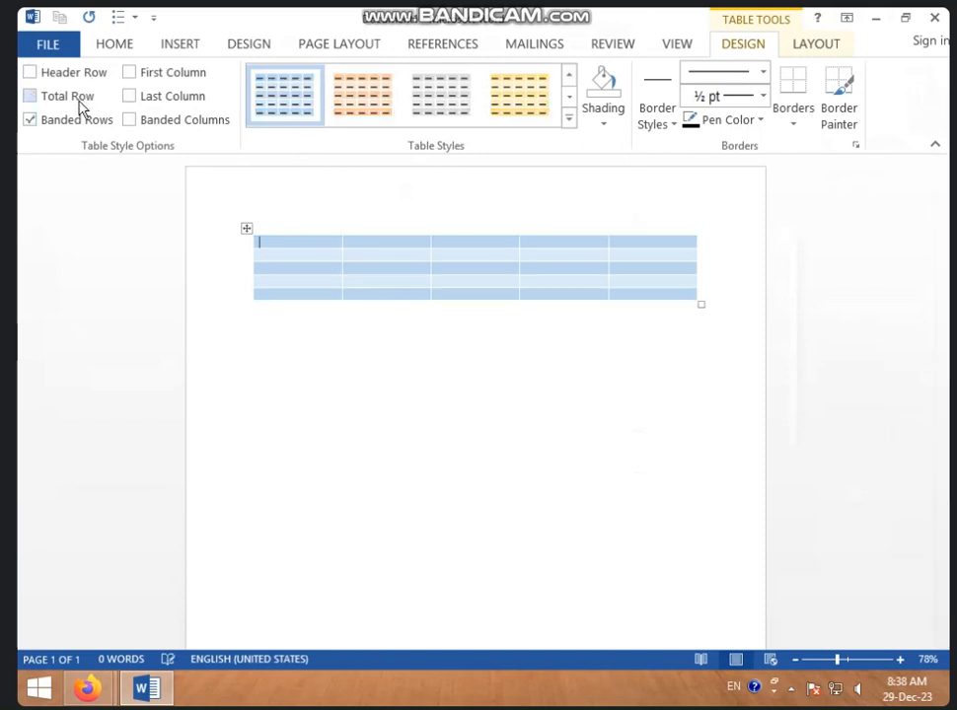
{"action": "left_click", "coordinate": [79, 122]}
Turn on the First Column, Last Column and Banded Columns style options for the table.
{"action": "left_click", "coordinate": [169, 81]}
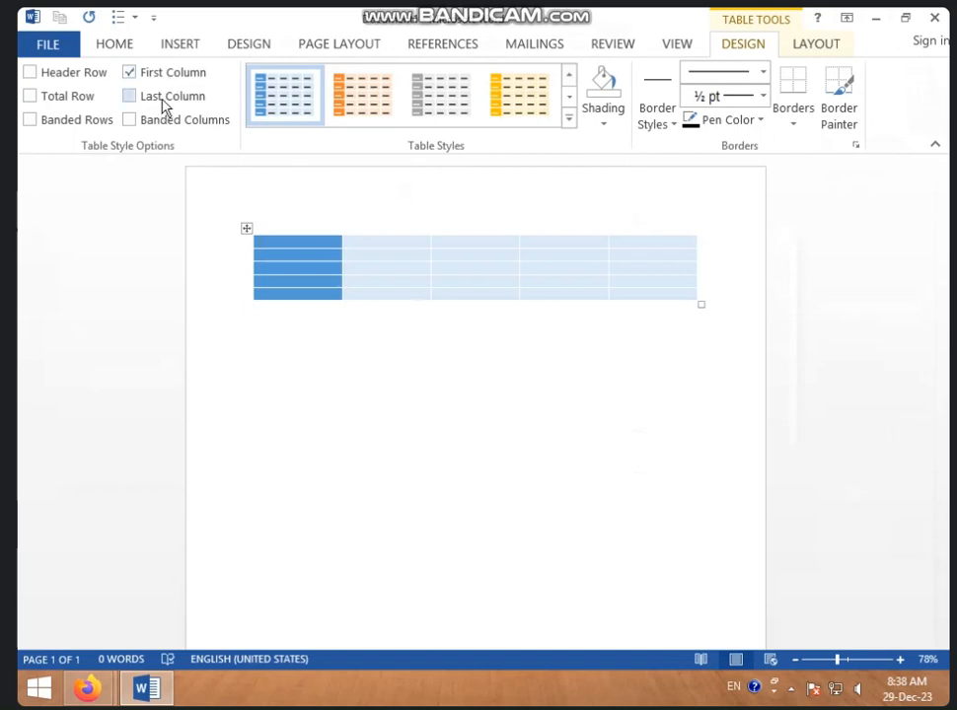
{"action": "left_click", "coordinate": [164, 104]}
{"action": "left_click", "coordinate": [172, 123]}
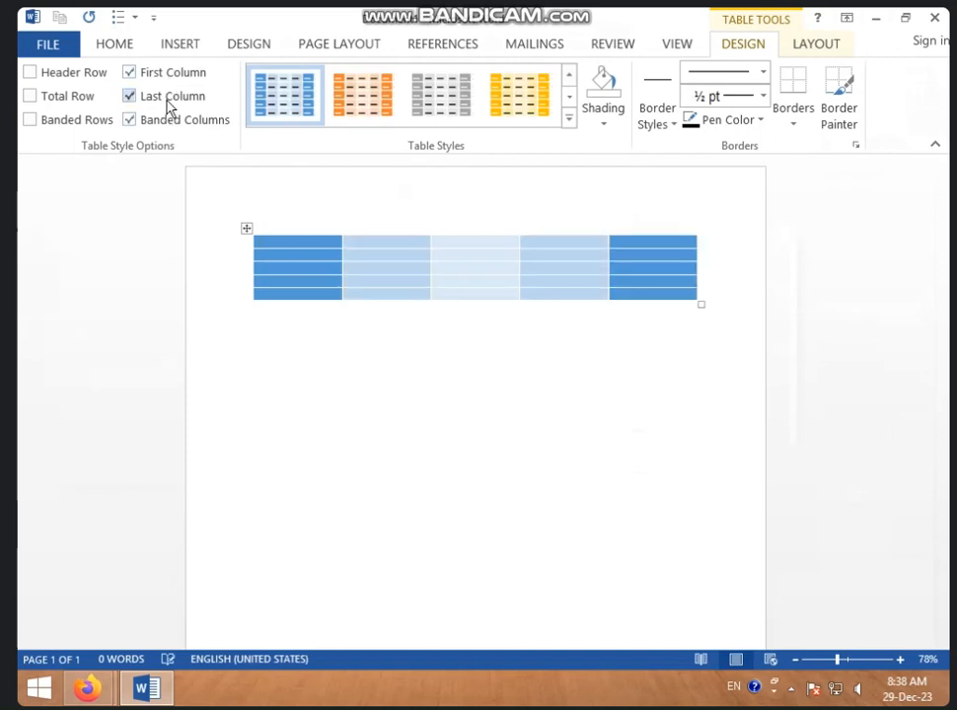
Turn off the table's First Column and Last Column style options.
{"action": "left_click", "coordinate": [184, 71]}
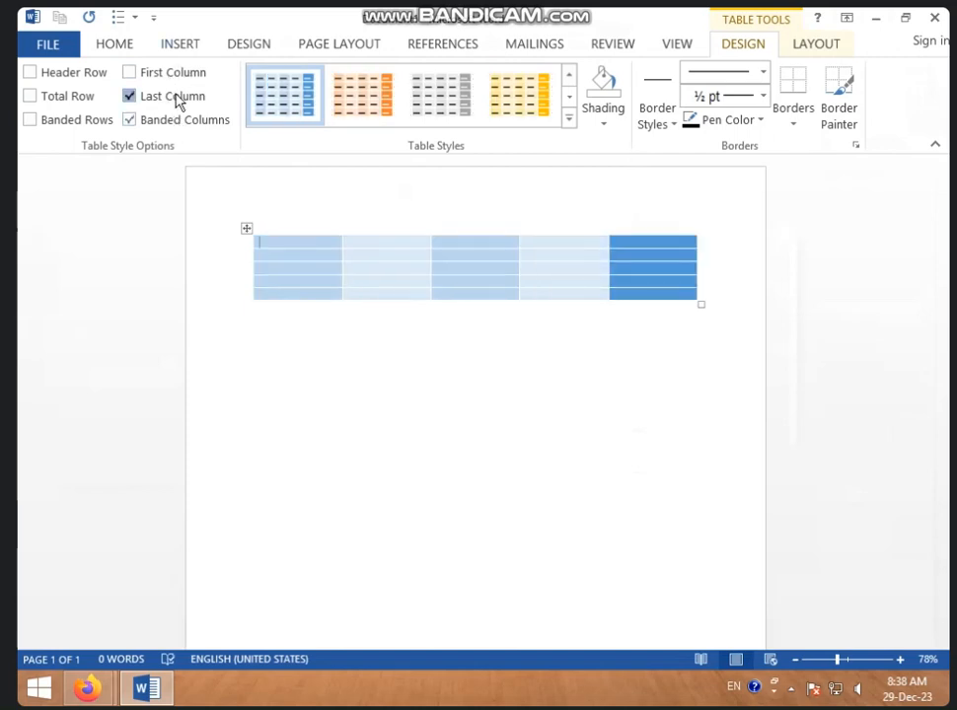
{"action": "left_click", "coordinate": [173, 98]}
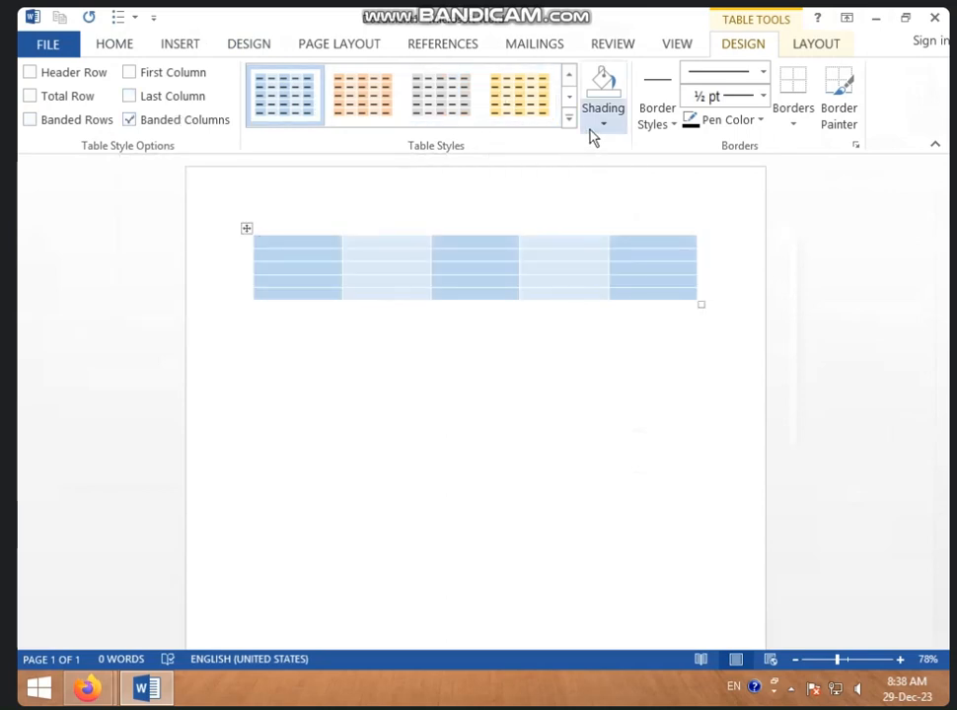
Enter 1213 in the third cell of the table's second row and shade that cell yellow.
{"action": "double_click", "coordinate": [517, 260]}
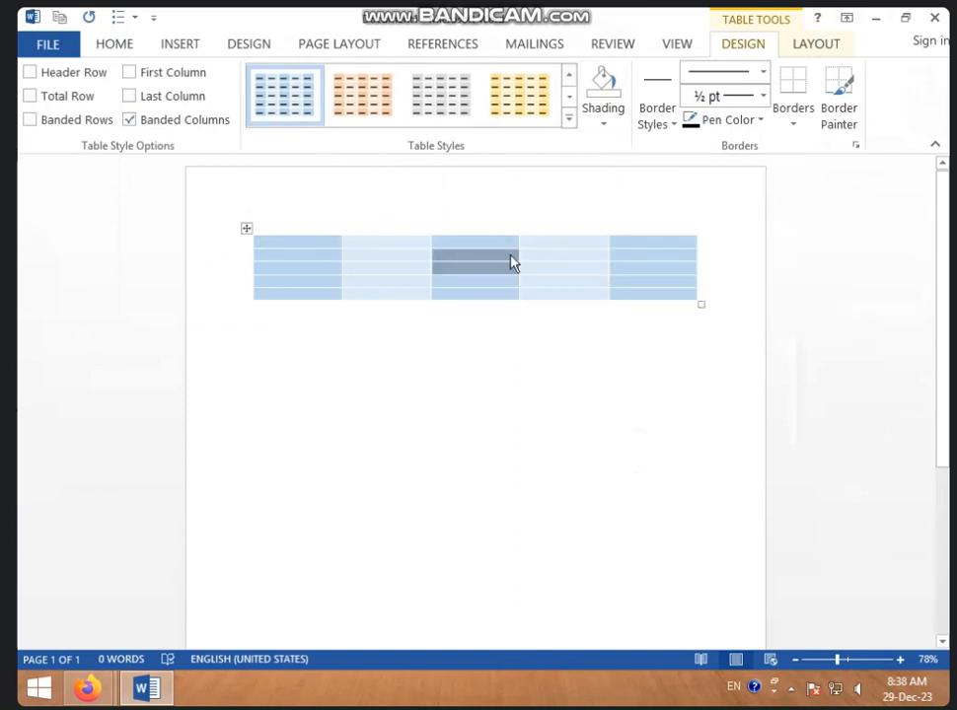
{"action": "left_click", "coordinate": [477, 256]}
{"action": "type", "text": "1213"}
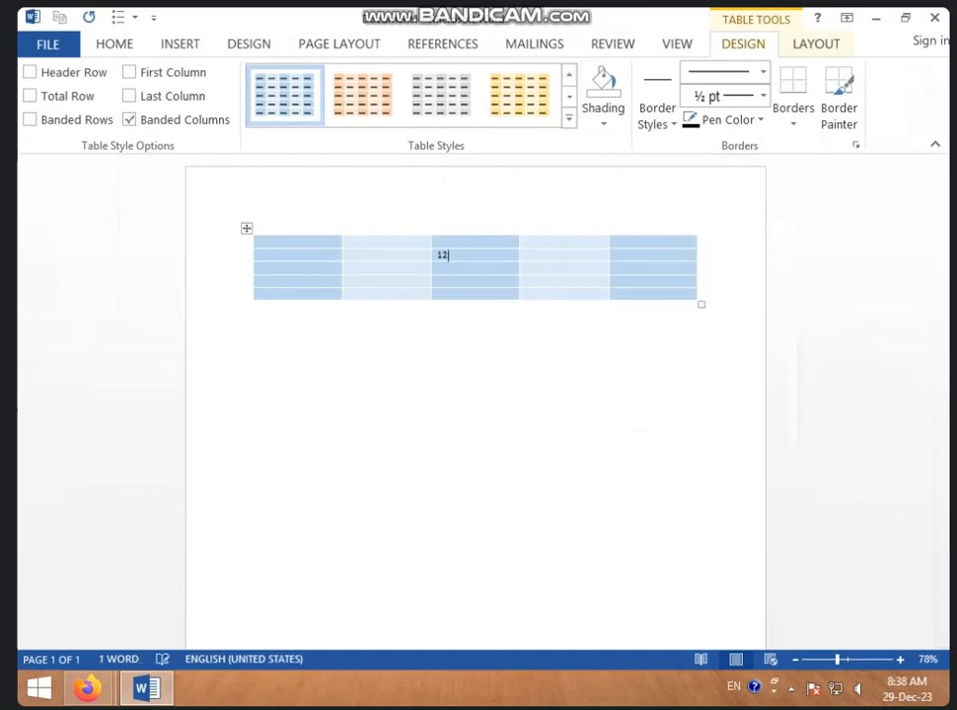
{"action": "left_click", "coordinate": [623, 131]}
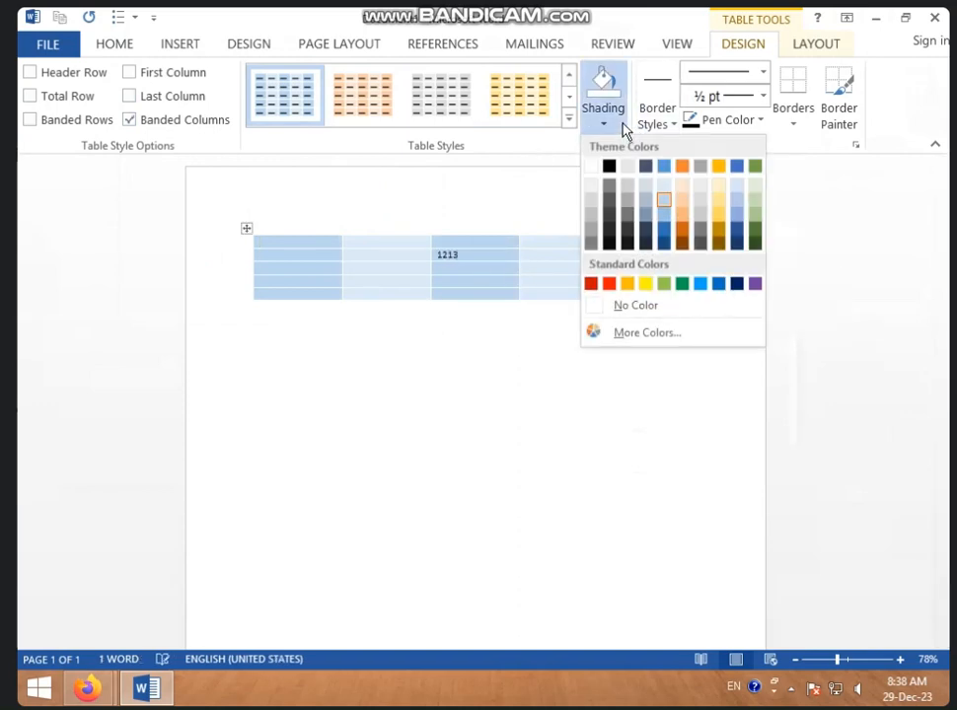
{"action": "left_click", "coordinate": [646, 284]}
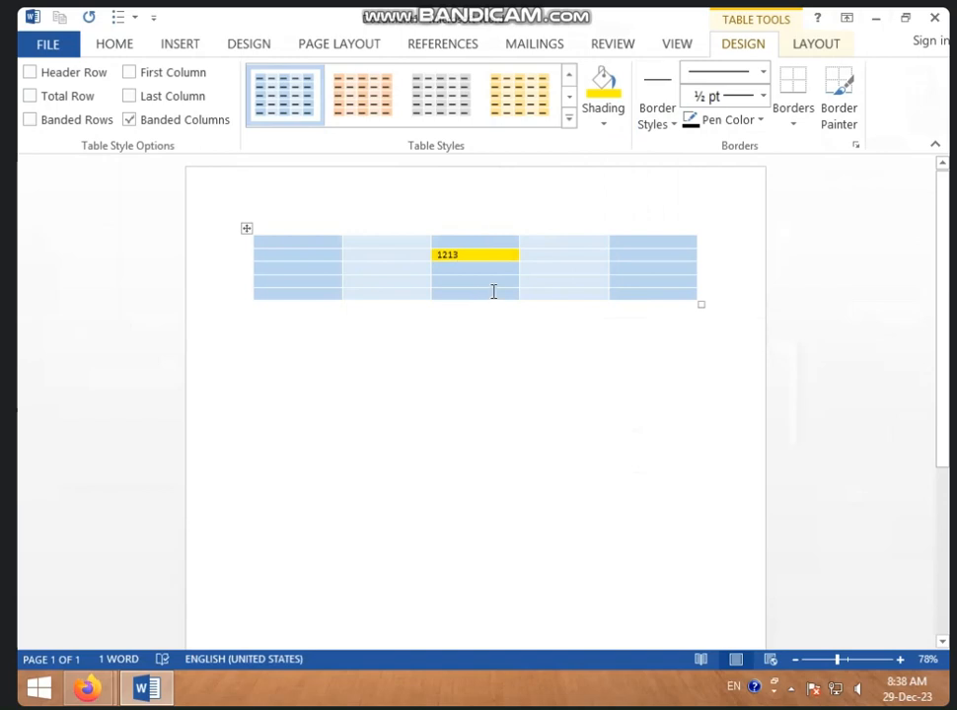
{"action": "left_click", "coordinate": [657, 121]}
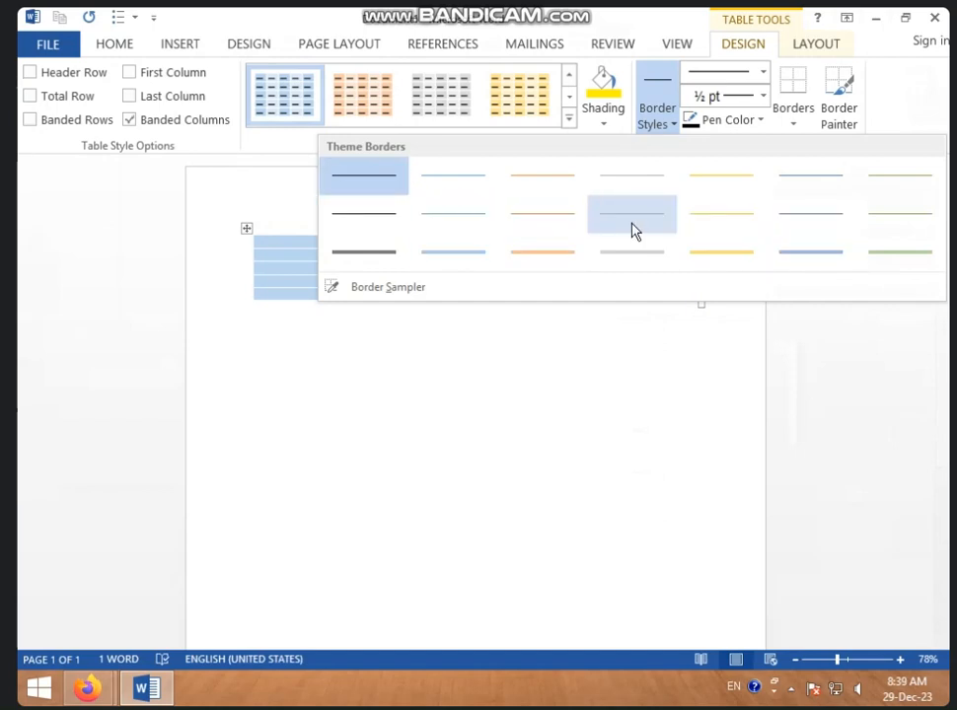
{"action": "left_click", "coordinate": [523, 312]}
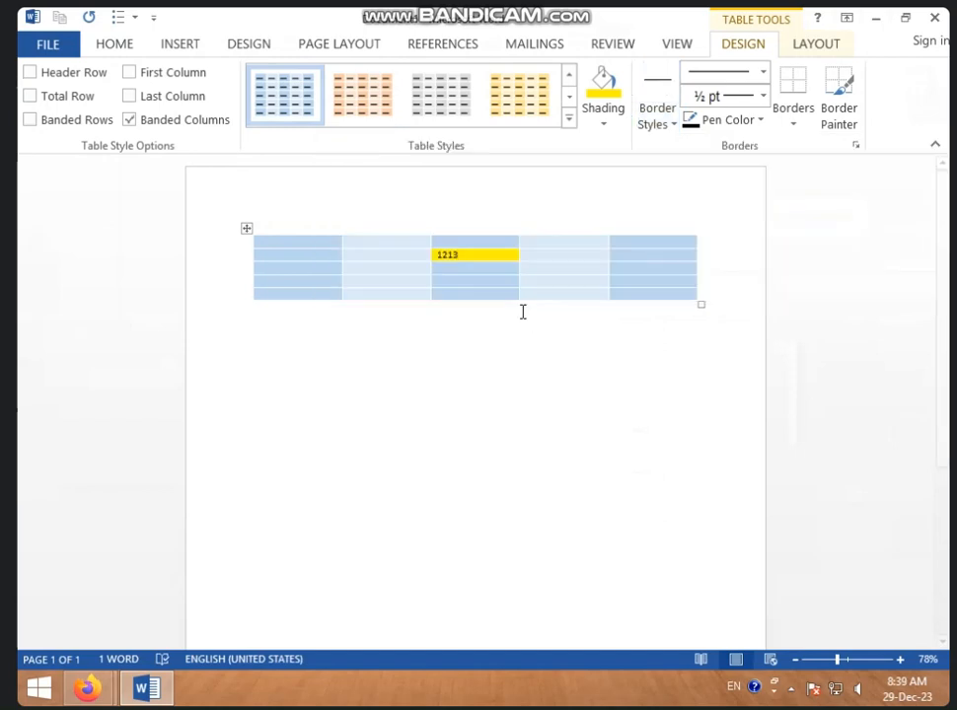
Set the pen color to dark orange and paint the last column's right border and the horizontal borders above and below its third row.
{"action": "left_click", "coordinate": [757, 122]}
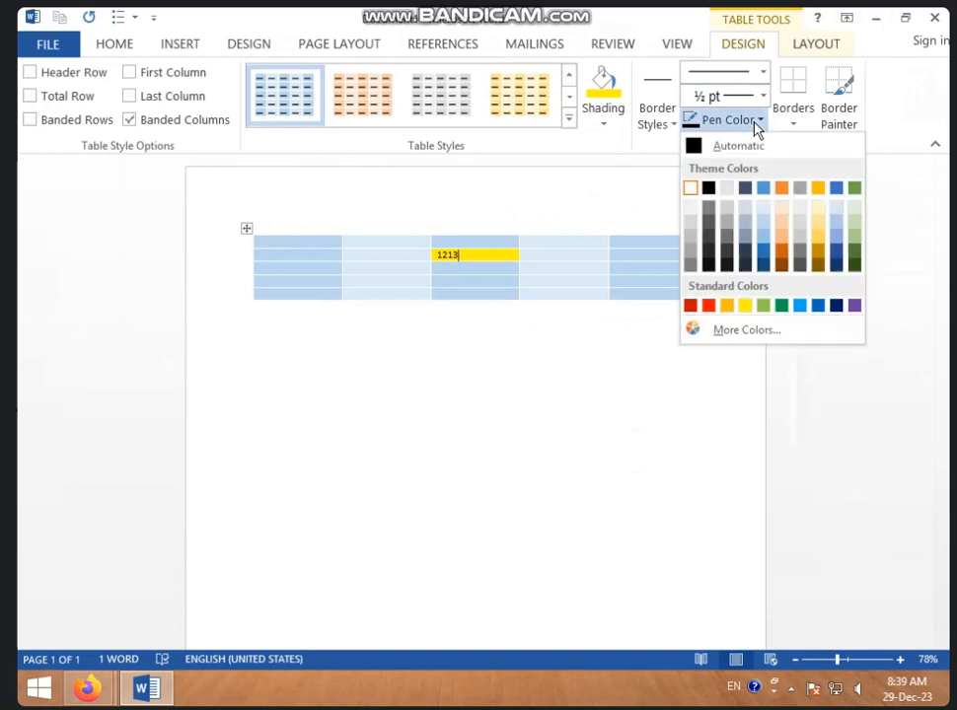
{"action": "left_click", "coordinate": [789, 260]}
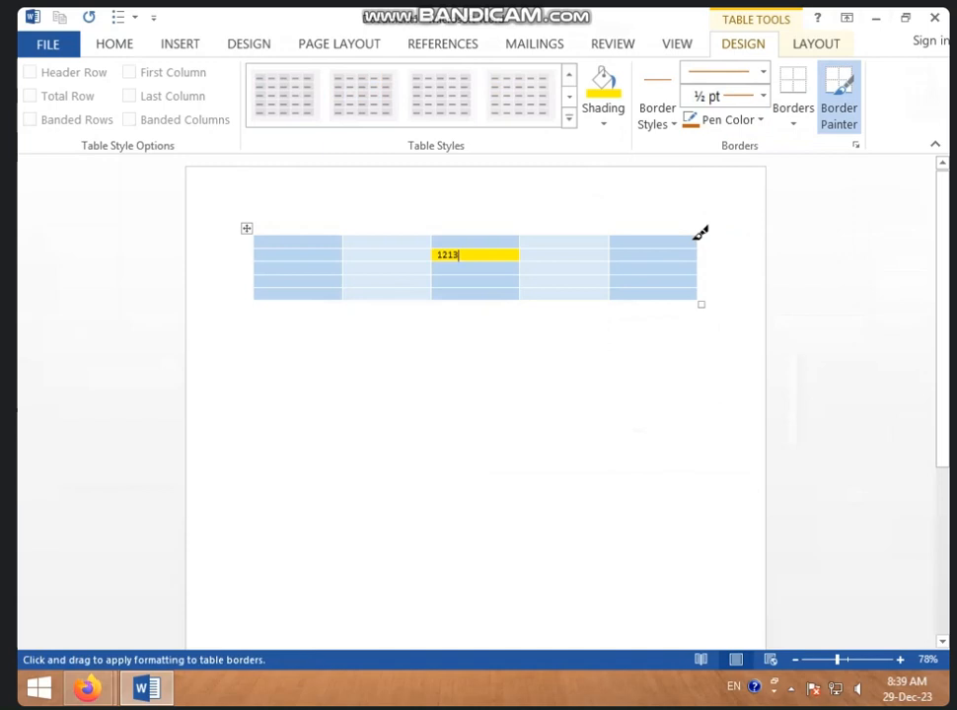
{"action": "mouse_move", "coordinate": [696, 238]}
{"action": "left_mouse_down"}
{"action": "mouse_move", "coordinate": [704, 283]}
{"action": "mouse_move", "coordinate": [697, 301]}
{"action": "left_mouse_up"}
{"action": "left_click", "coordinate": [669, 264]}
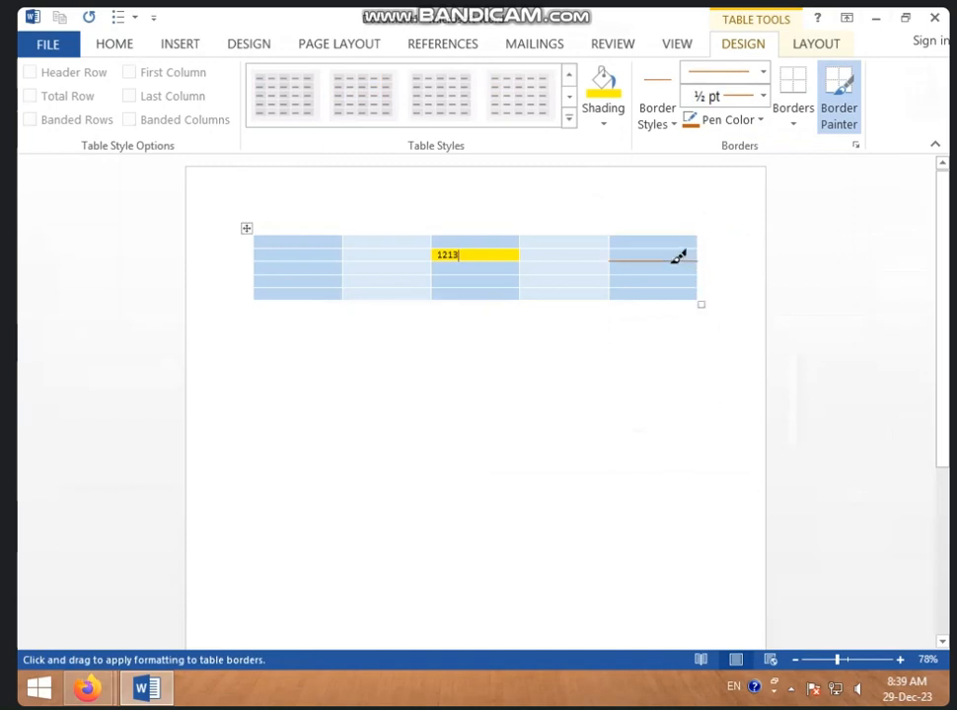
{"action": "left_click", "coordinate": [667, 277]}
{"action": "left_click_drag", "start_coordinate": [696, 239], "coordinate": [700, 300]}
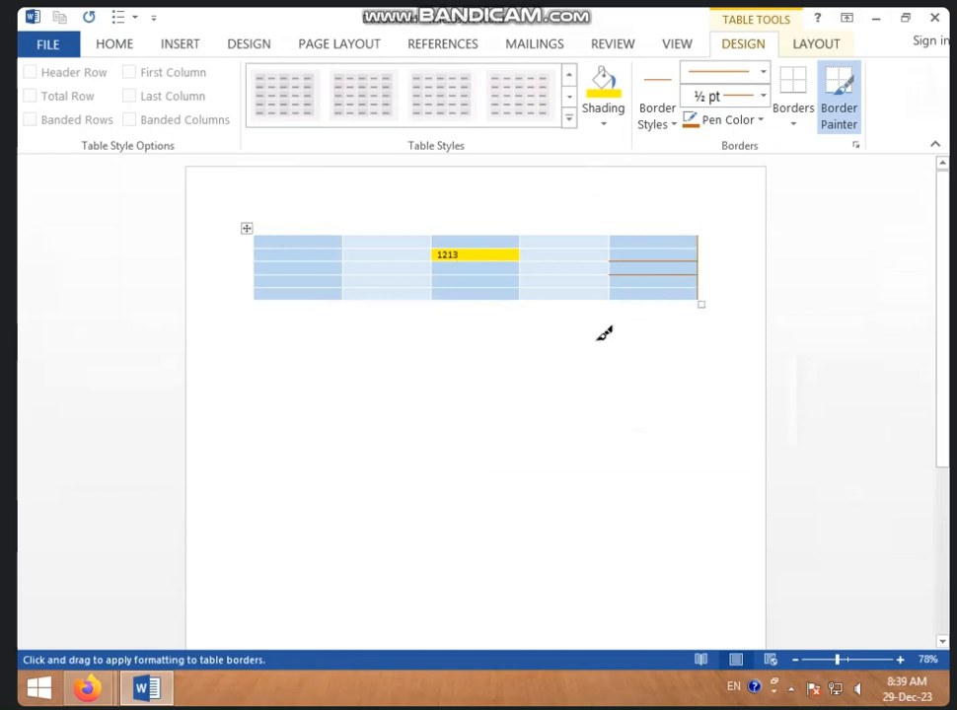
{"action": "left_click", "coordinate": [763, 72]}
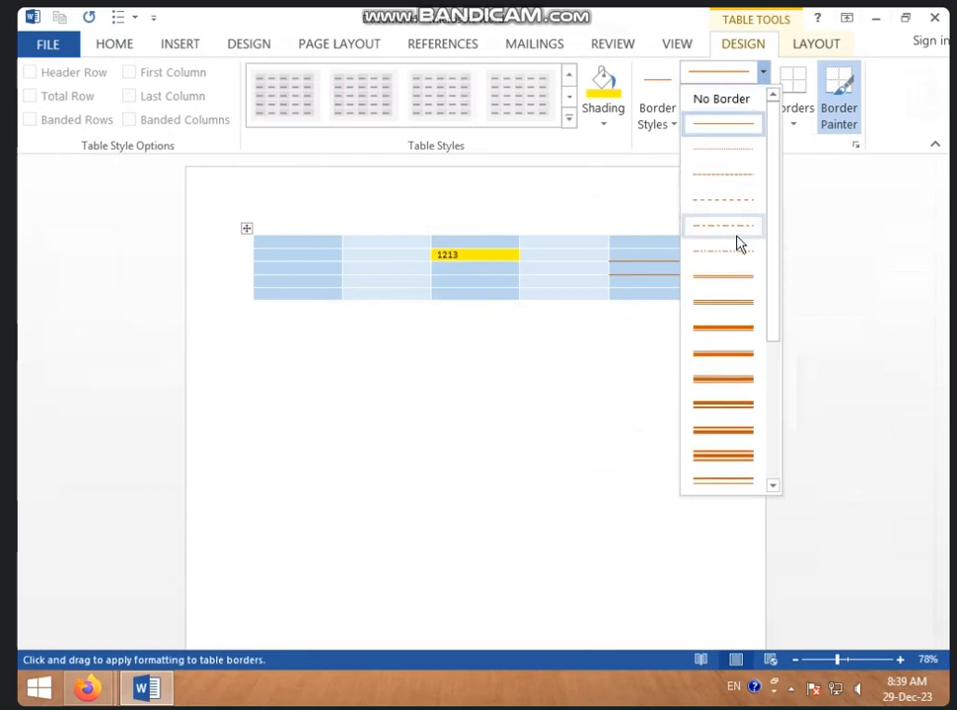
{"action": "scroll", "coordinate": [742, 248], "scroll_direction": "down", "scroll_amount": 3}
{"action": "scroll", "coordinate": [742, 248], "scroll_direction": "down", "scroll_amount": 2}
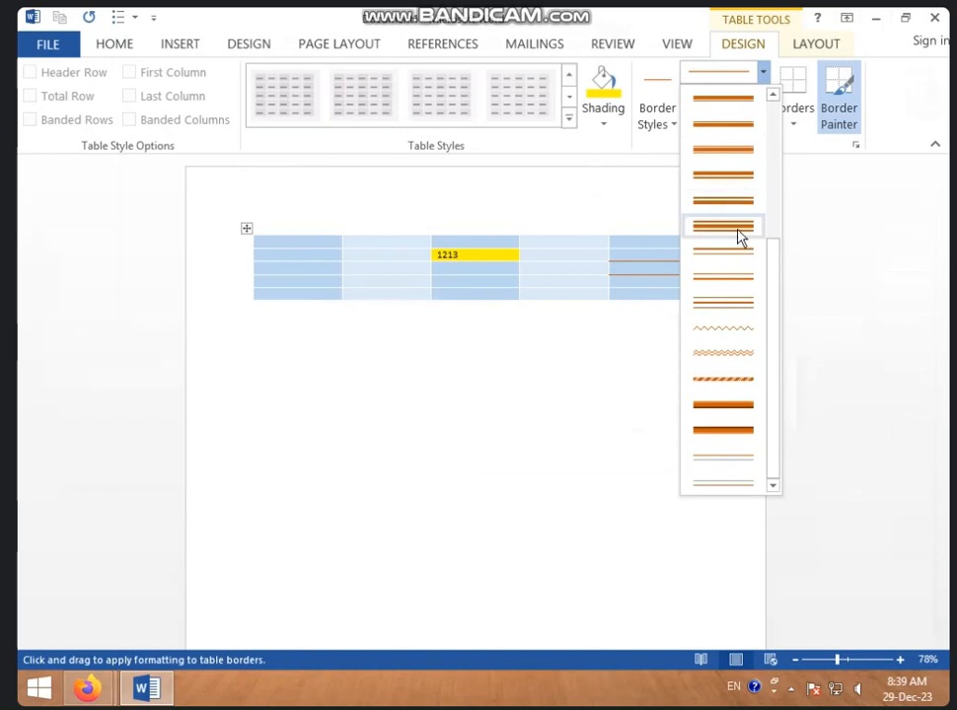
{"action": "left_click", "coordinate": [787, 163]}
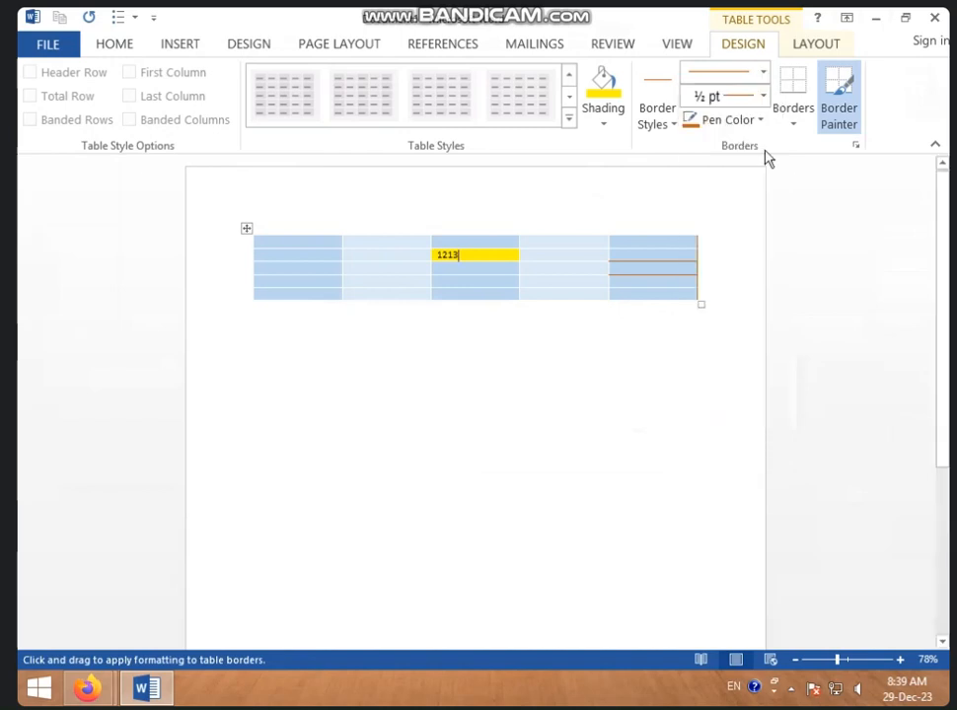
Stop painting borders, apply the third Plain Tables style to the whole table, and delete 1213 from the second row.
{"action": "left_click", "coordinate": [761, 97]}
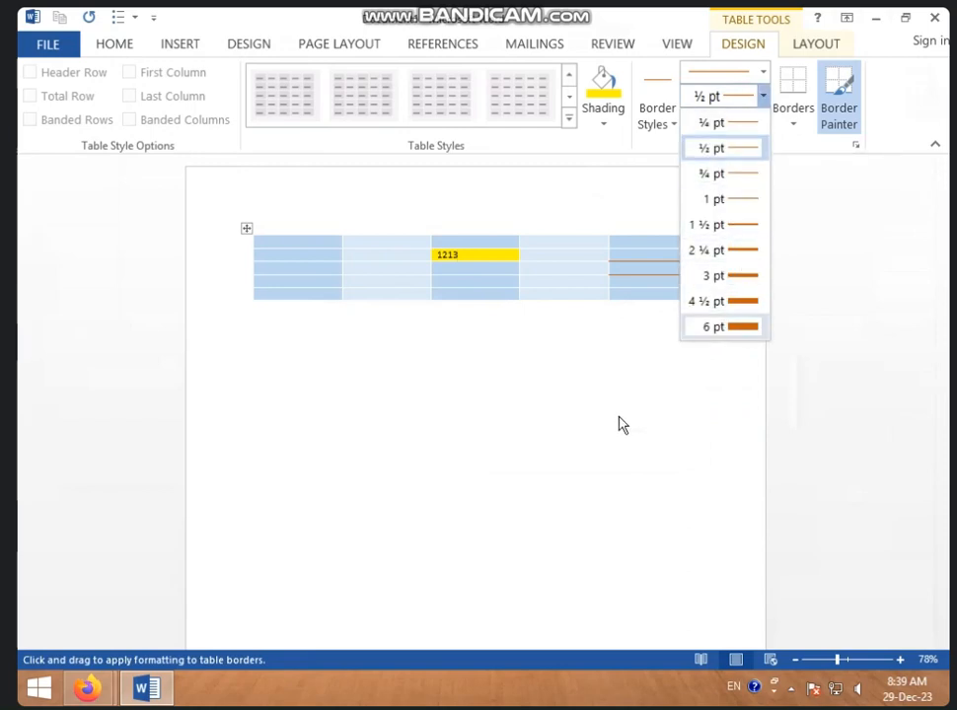
{"action": "left_click", "coordinate": [656, 379]}
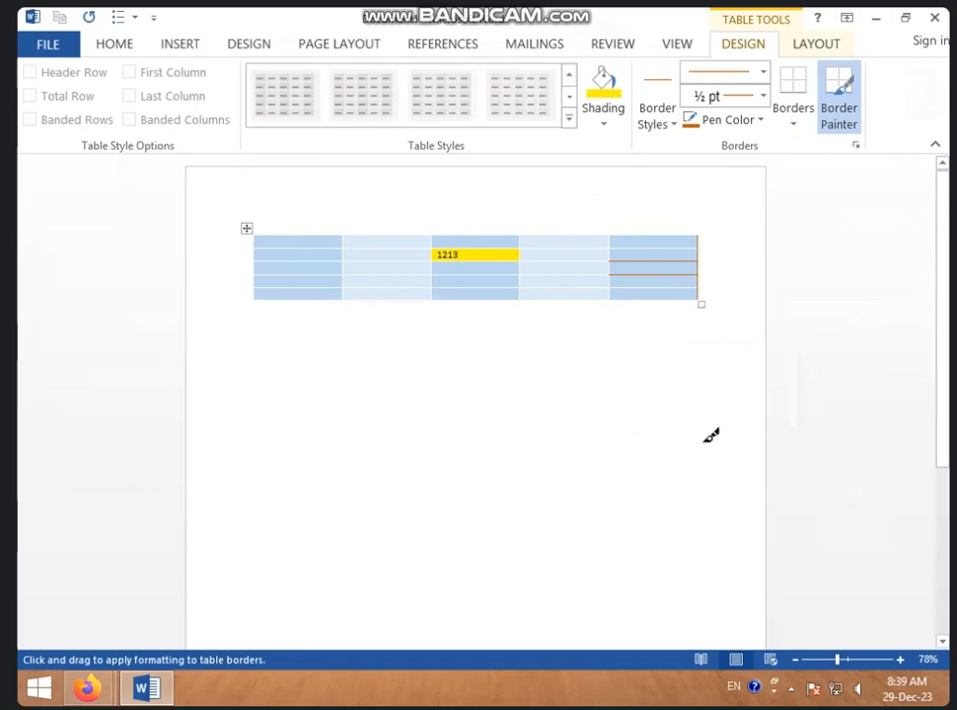
{"action": "key", "text": "Escape"}
{"action": "left_click", "coordinate": [245, 229]}
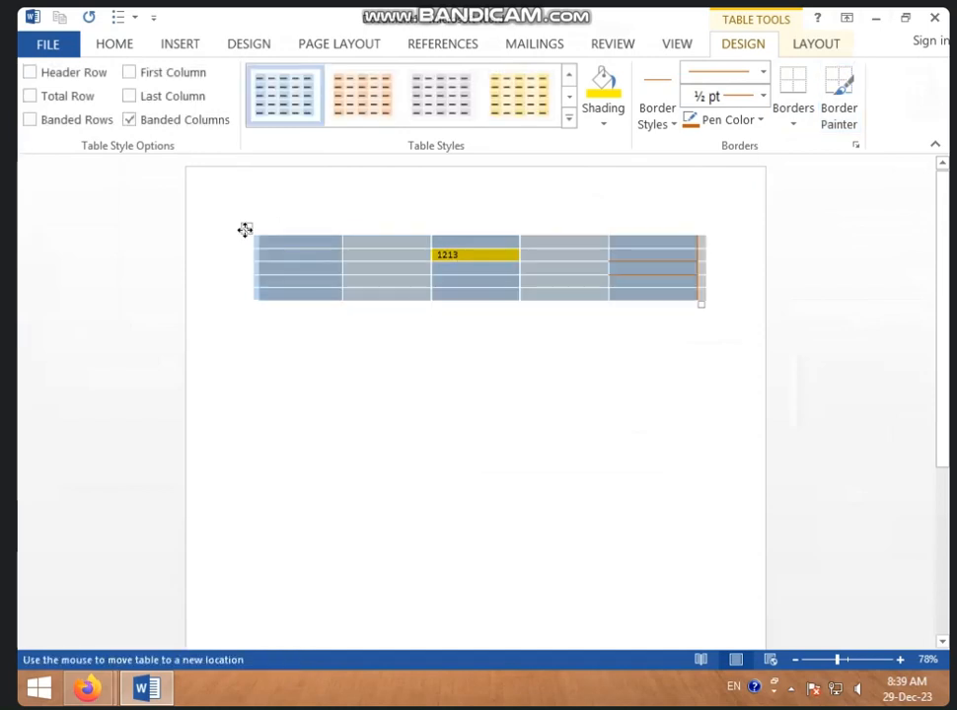
{"action": "left_click", "coordinate": [568, 119]}
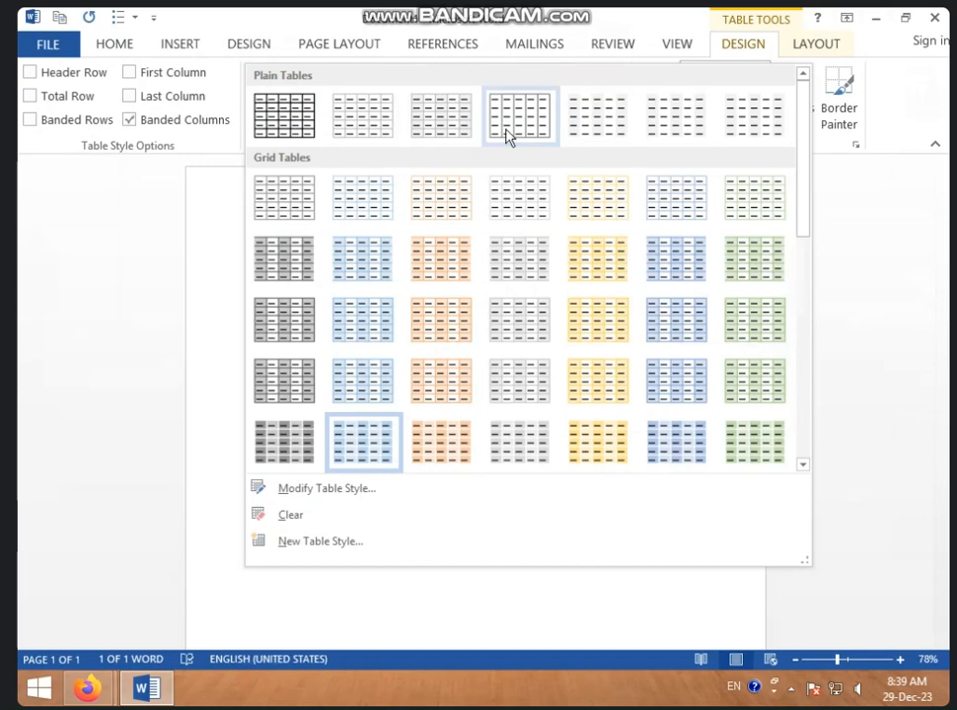
{"action": "left_click", "coordinate": [439, 124]}
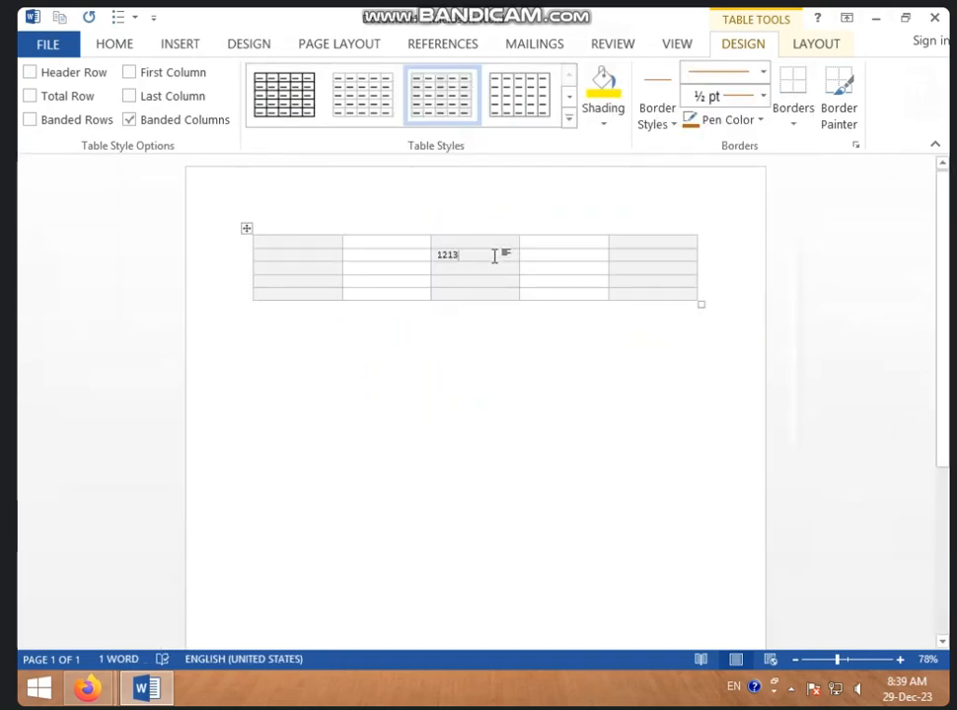
{"action": "left_click_drag", "start_coordinate": [493, 254], "coordinate": [433, 258]}
{"action": "key", "text": "BackSpace"}
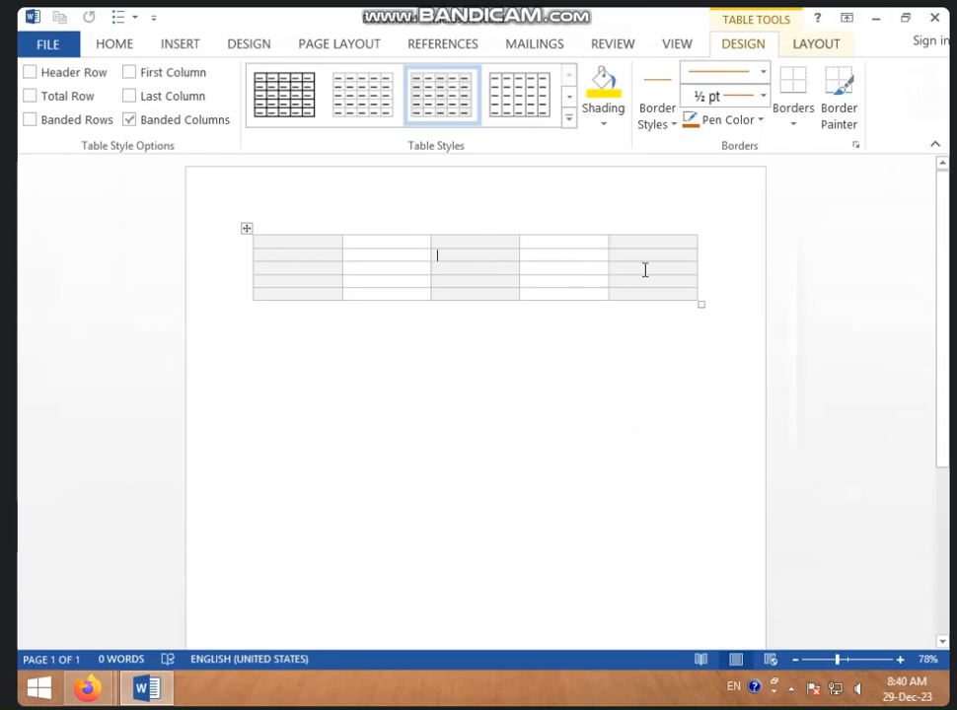
Change the table to the sixth style in the Plain Tables group.
{"action": "left_click", "coordinate": [259, 230]}
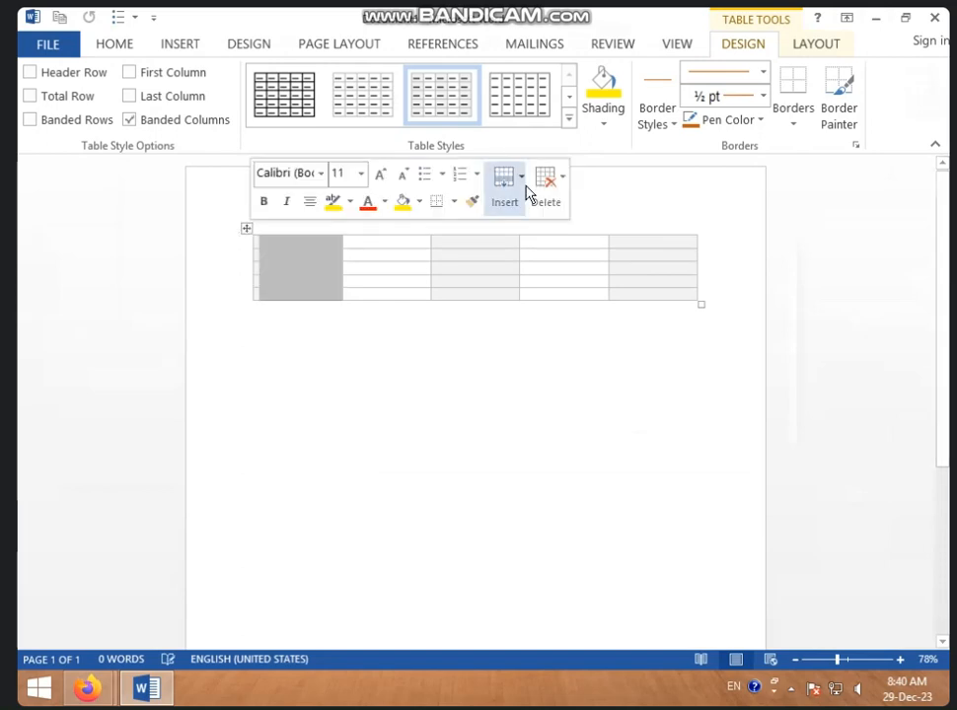
{"action": "left_click", "coordinate": [568, 119]}
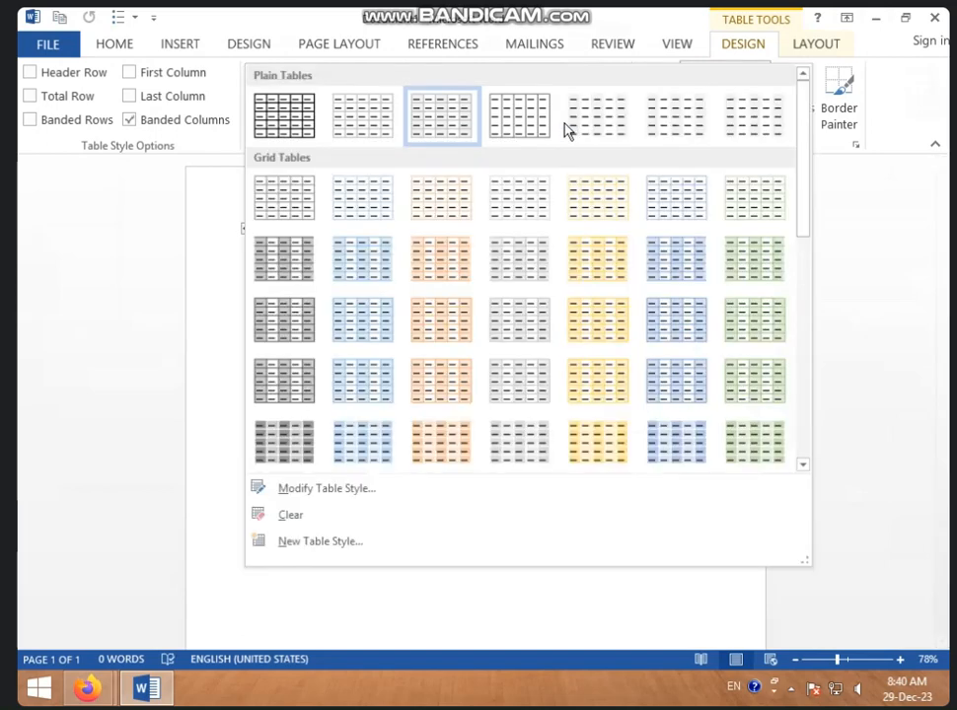
{"action": "left_click", "coordinate": [674, 133]}
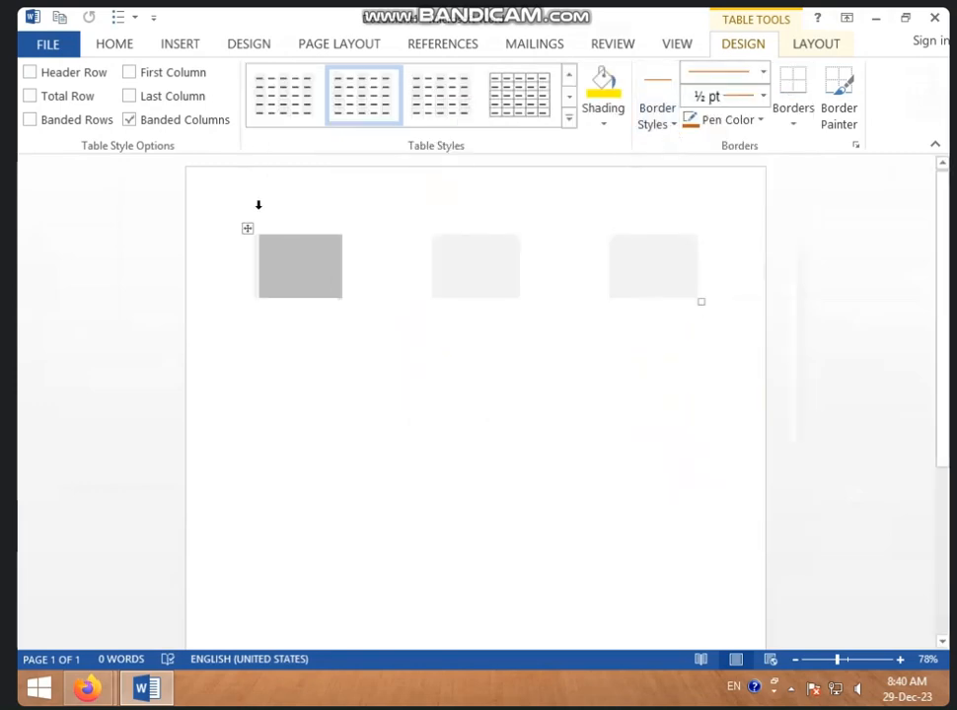
Review the border options for the whole table and the Draw Table option among the table insertion commands.
{"action": "left_click", "coordinate": [435, 306]}
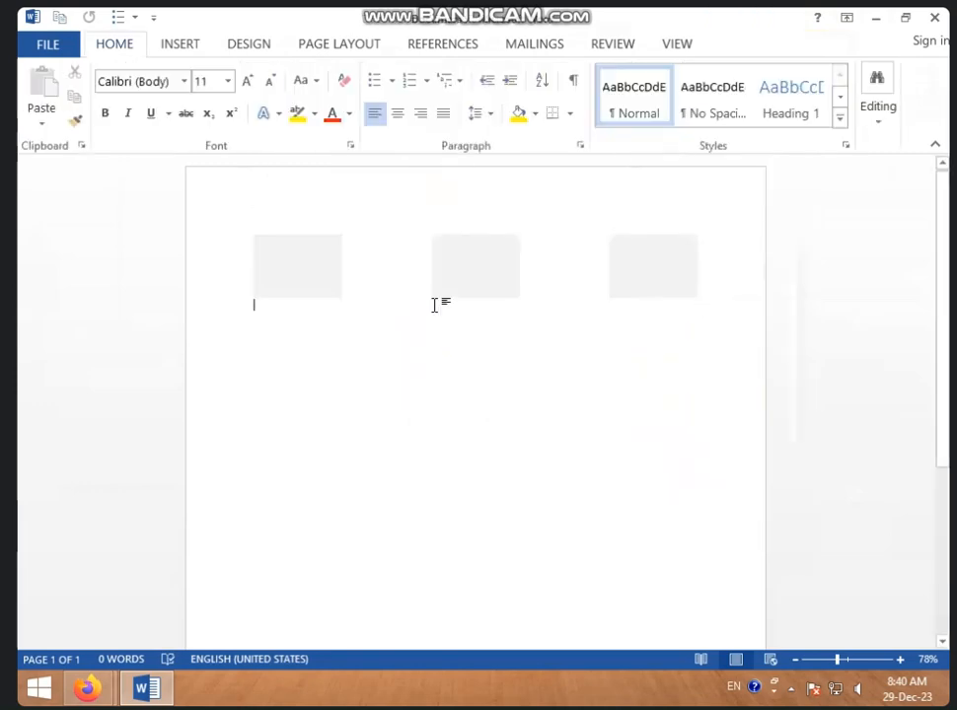
{"action": "left_click", "coordinate": [240, 244]}
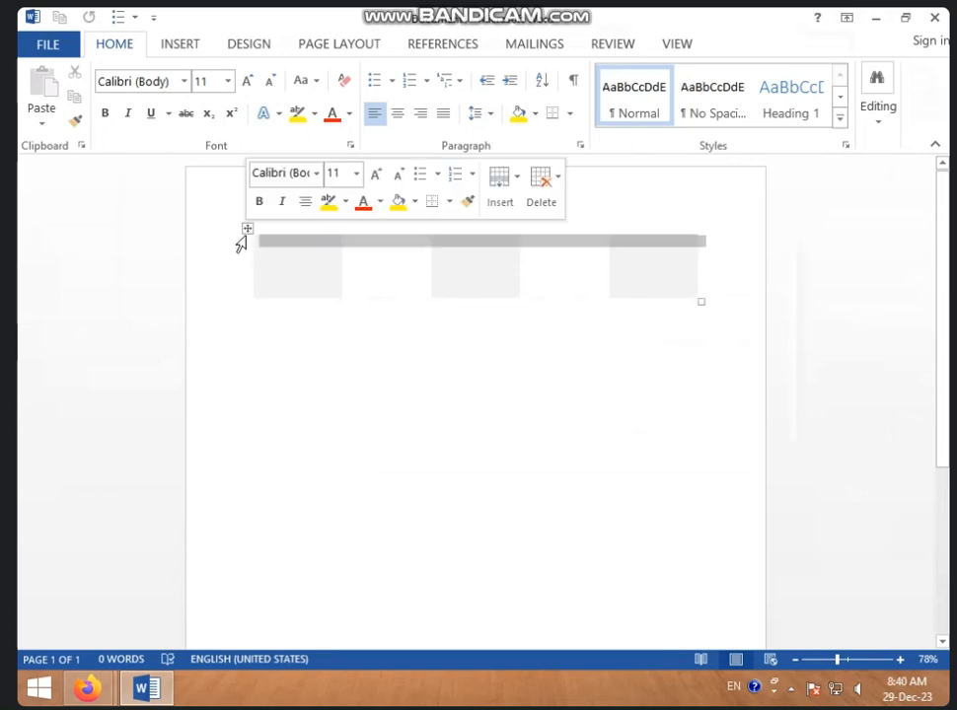
{"action": "left_click", "coordinate": [248, 228]}
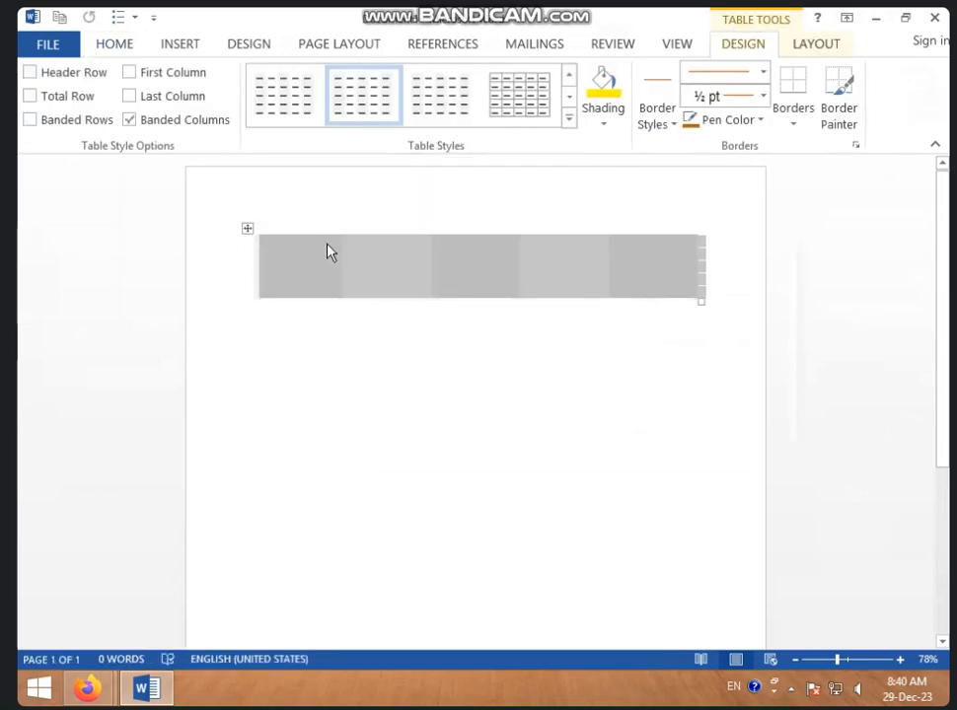
{"action": "left_click", "coordinate": [795, 125]}
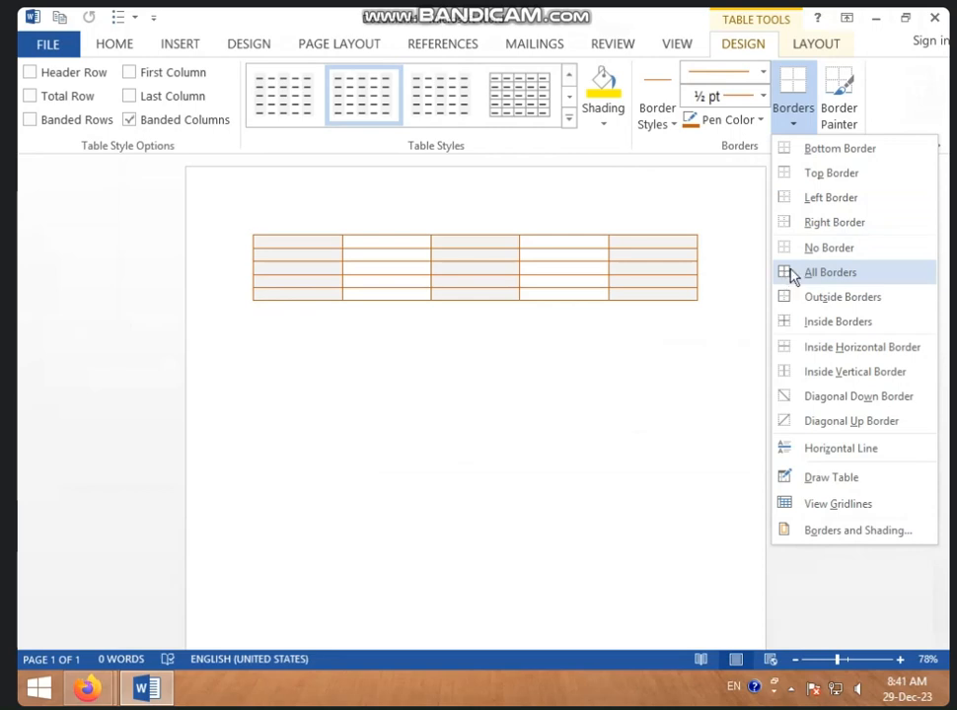
{"action": "left_click", "coordinate": [181, 43]}
{"action": "left_click", "coordinate": [89, 117]}
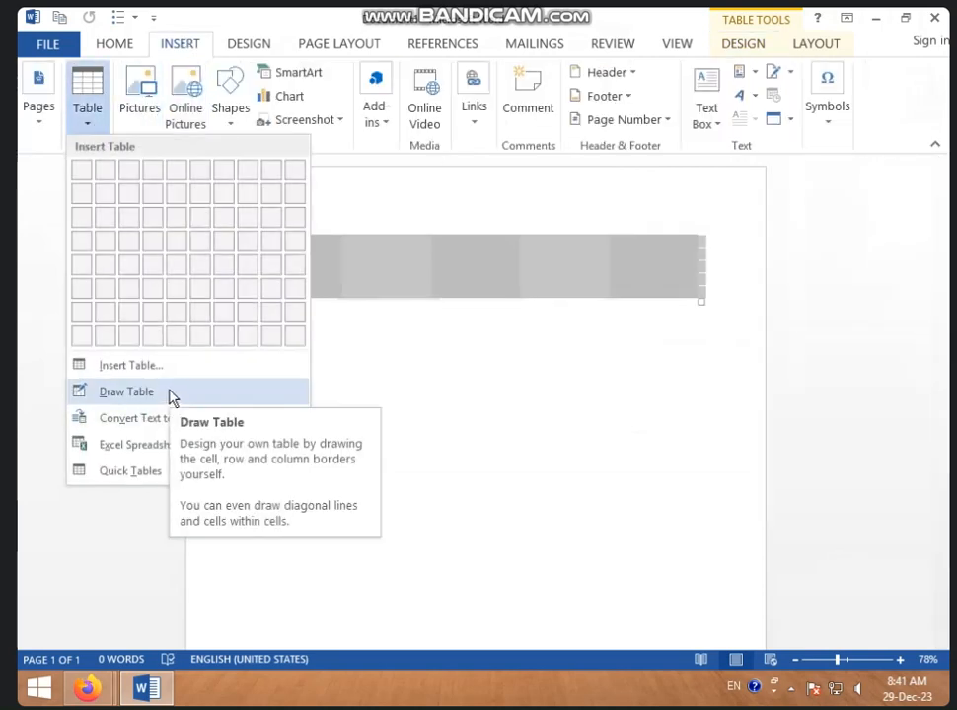
{"action": "left_click", "coordinate": [426, 352]}
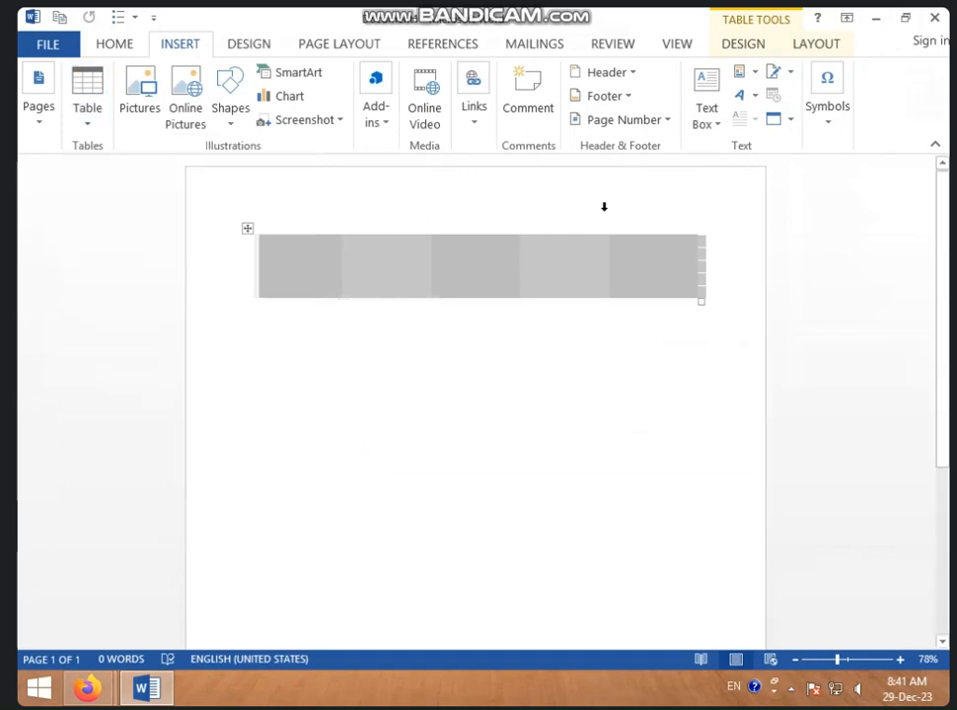
Use Draw Table to draw a new table frame about 5.85" wide and 1.83" high below the existing table.
{"action": "left_click", "coordinate": [735, 49]}
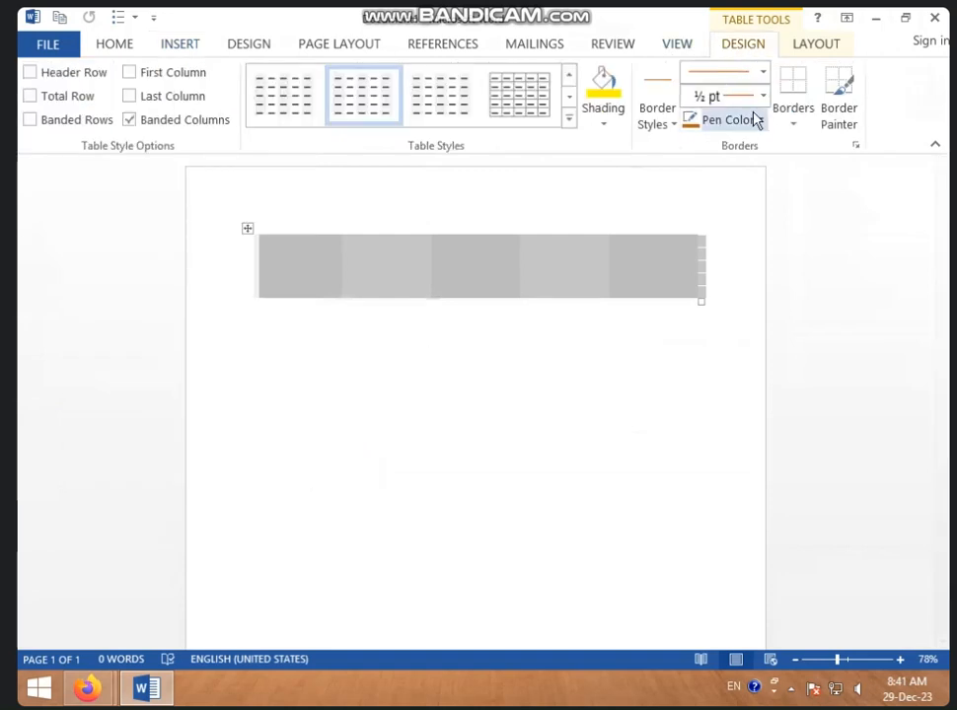
{"action": "left_click", "coordinate": [795, 126]}
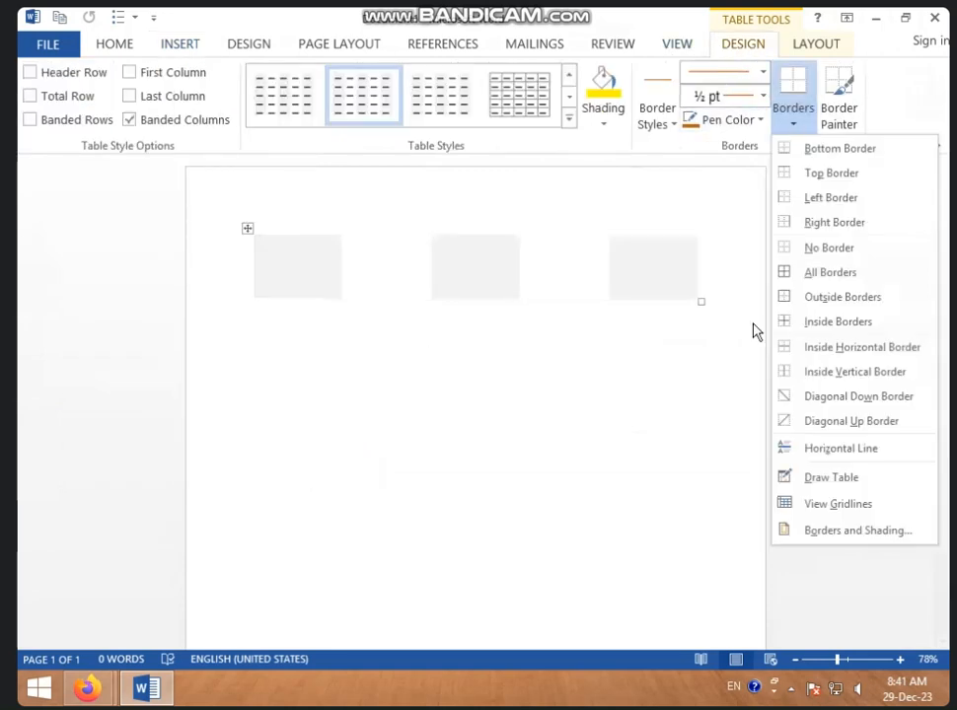
{"action": "left_click", "coordinate": [825, 478]}
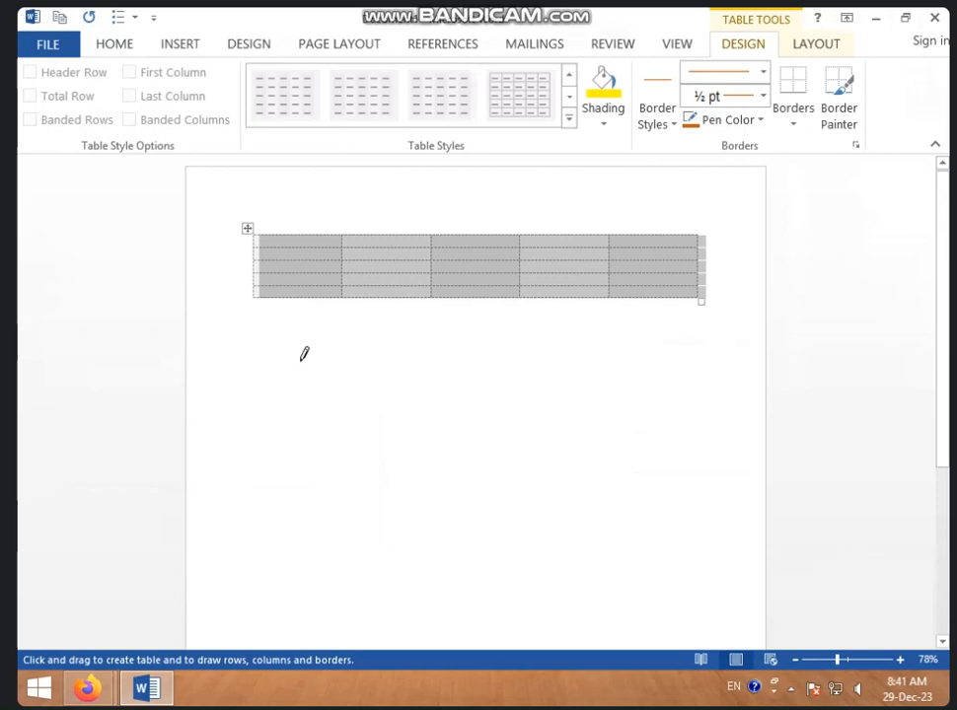
{"action": "mouse_move", "coordinate": [300, 362]}
{"action": "left_mouse_down"}
{"action": "mouse_move", "coordinate": [282, 482]}
{"action": "mouse_move", "coordinate": [520, 470]}
{"action": "mouse_move", "coordinate": [699, 486]}
{"action": "left_mouse_up"}
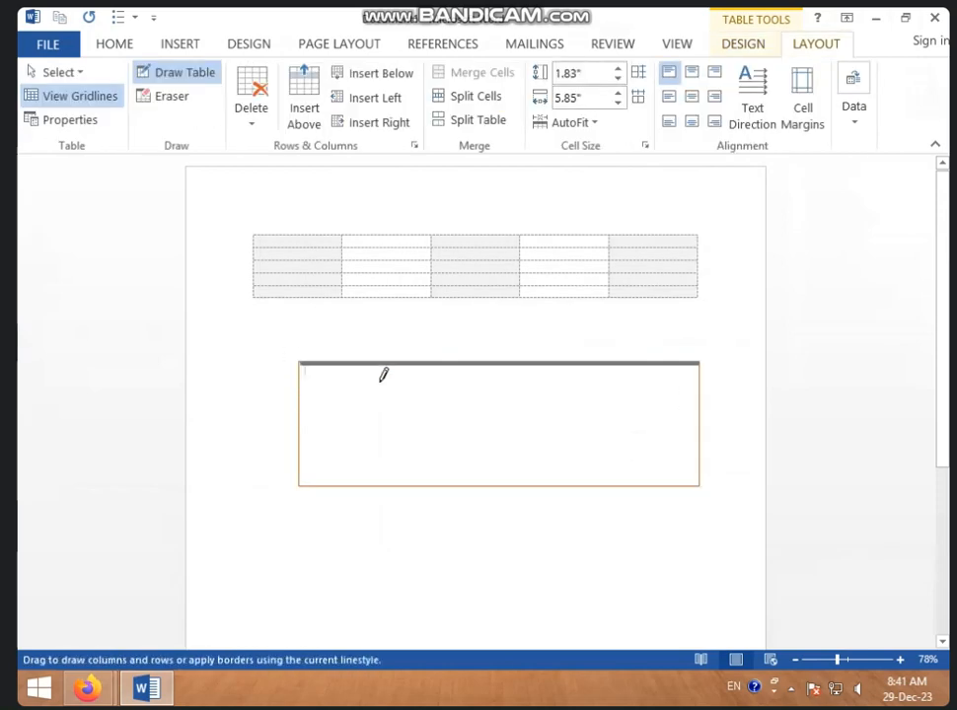
Draw three vertical lines and one horizontal line in the new frame, making four columns and two rows, with the first column about 1.16" wide.
{"action": "left_click_drag", "start_coordinate": [383, 375], "coordinate": [378, 466]}
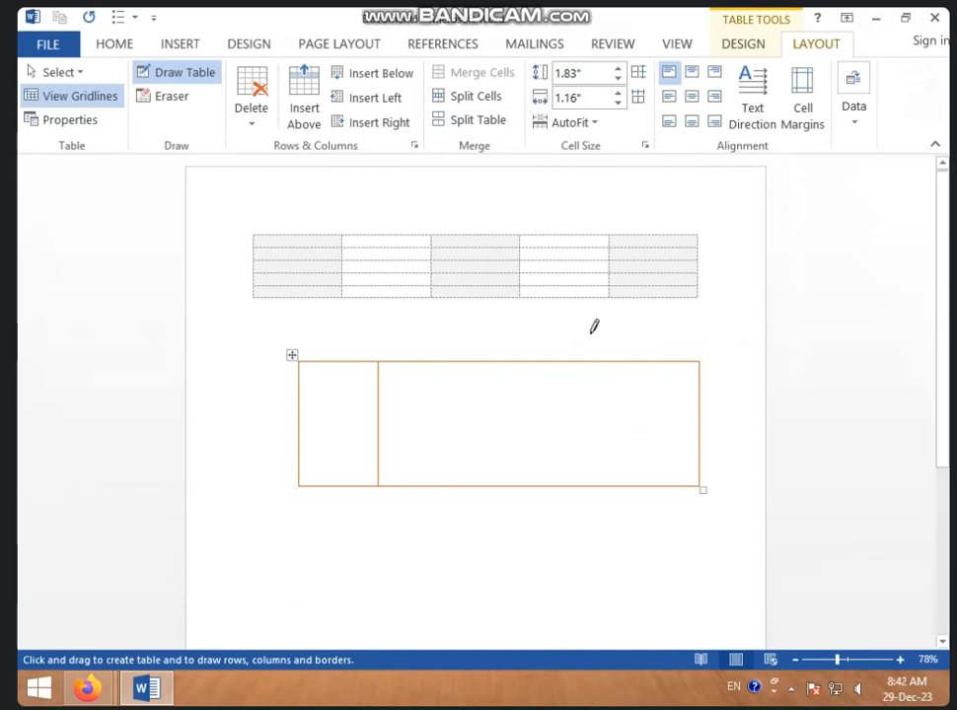
{"action": "left_click_drag", "start_coordinate": [501, 365], "coordinate": [498, 476]}
{"action": "left_click_drag", "start_coordinate": [602, 384], "coordinate": [597, 481]}
{"action": "left_click_drag", "start_coordinate": [316, 420], "coordinate": [713, 413]}
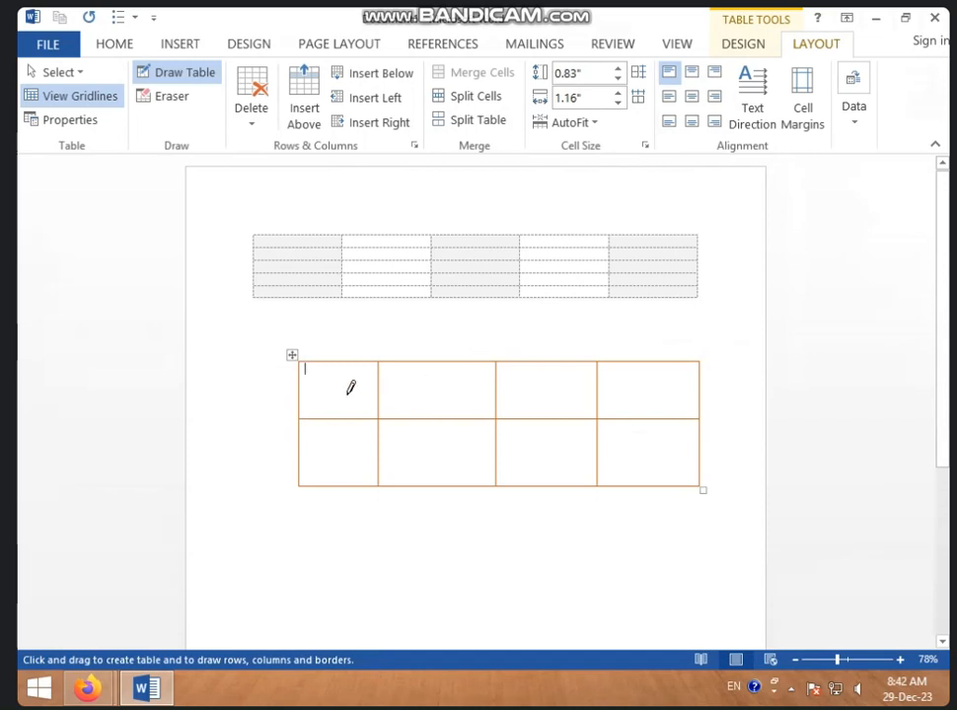
Stop drawing and delete the entire hand-drawn table below the first one.
{"action": "left_click", "coordinate": [292, 357]}
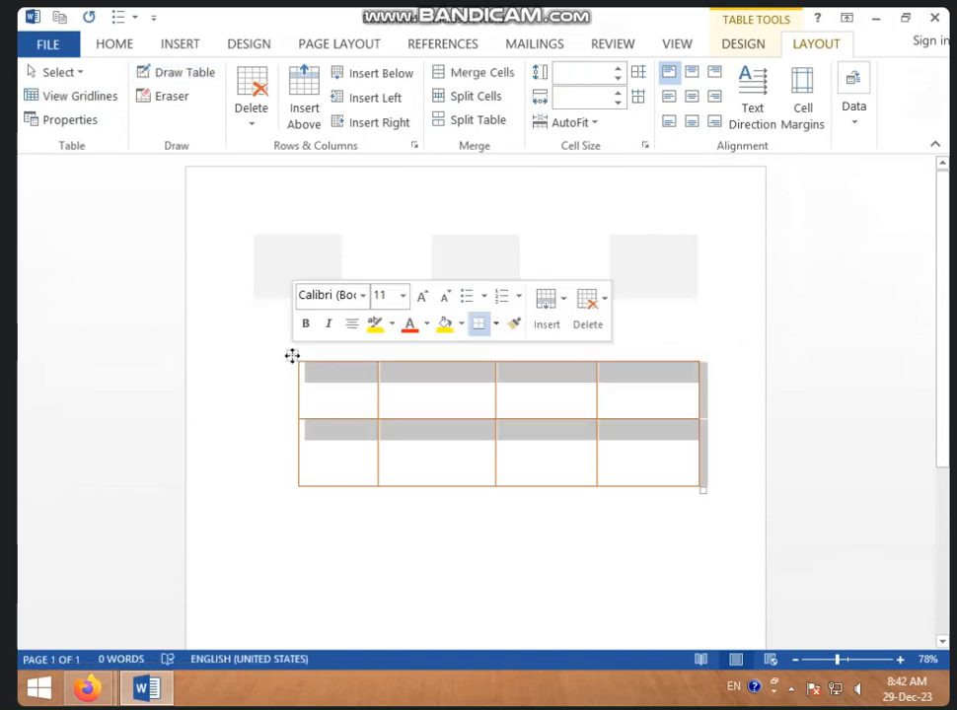
{"action": "left_click", "coordinate": [294, 358]}
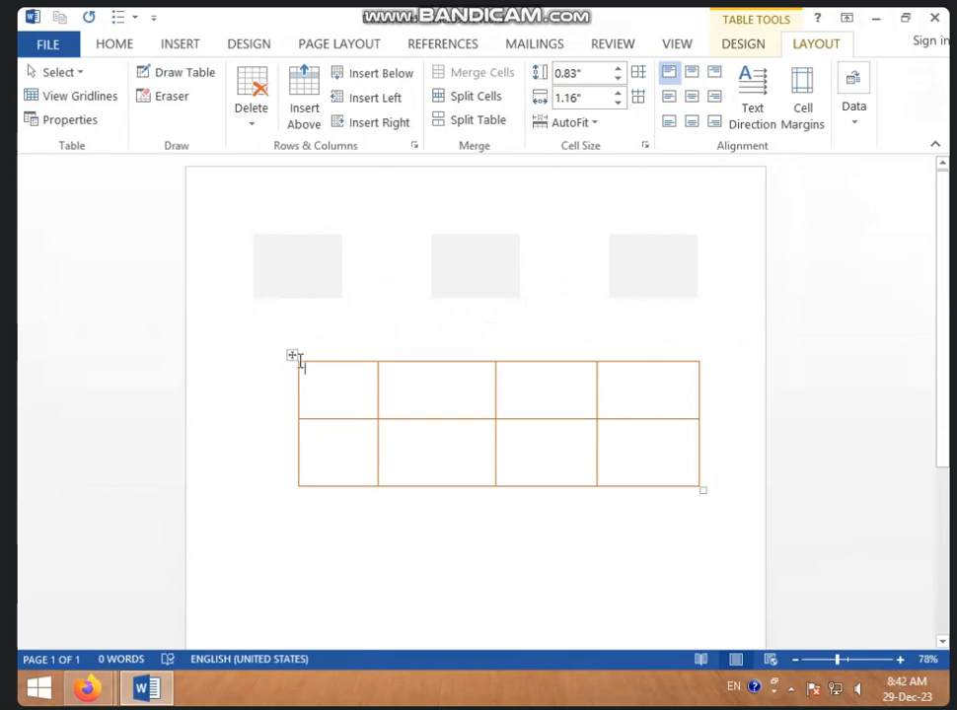
{"action": "left_click", "coordinate": [292, 357]}
{"action": "left_click", "coordinate": [291, 357]}
{"action": "left_click", "coordinate": [291, 356]}
{"action": "key", "text": "BackSpace"}
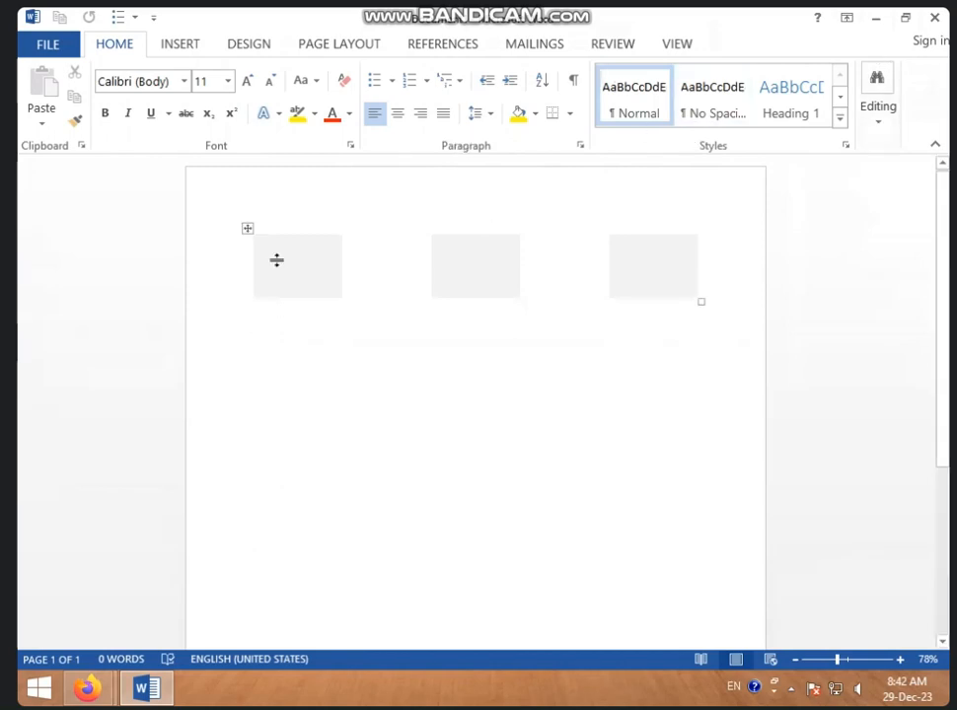
Review the list of border options for the remaining table, first from a single cell and again for the whole table.
{"action": "left_click", "coordinate": [335, 255]}
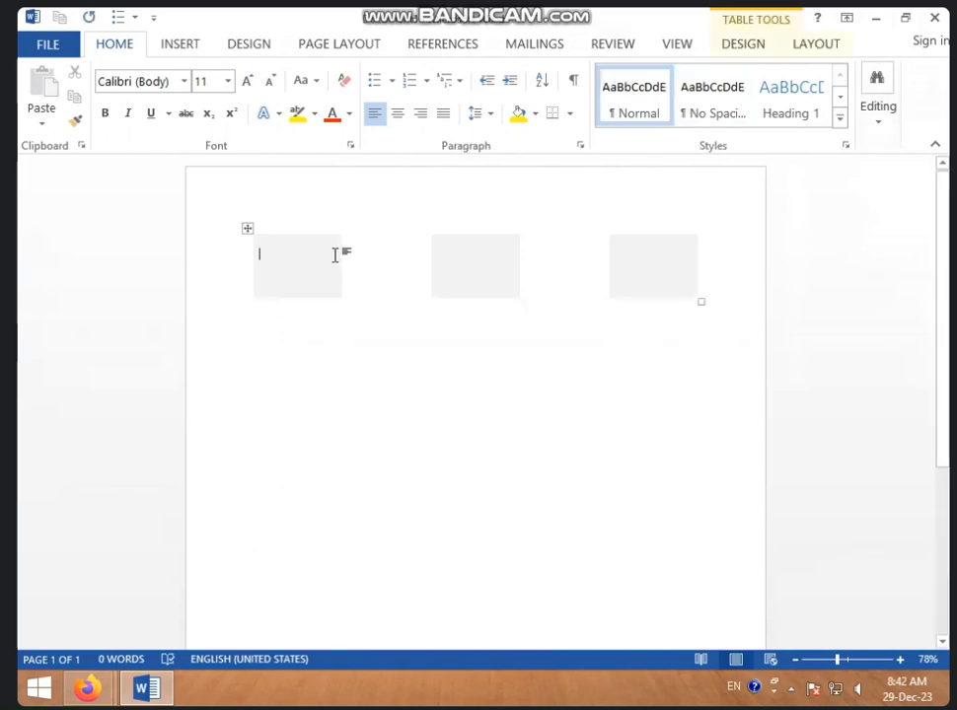
{"action": "left_click", "coordinate": [730, 46]}
{"action": "left_click", "coordinate": [802, 134]}
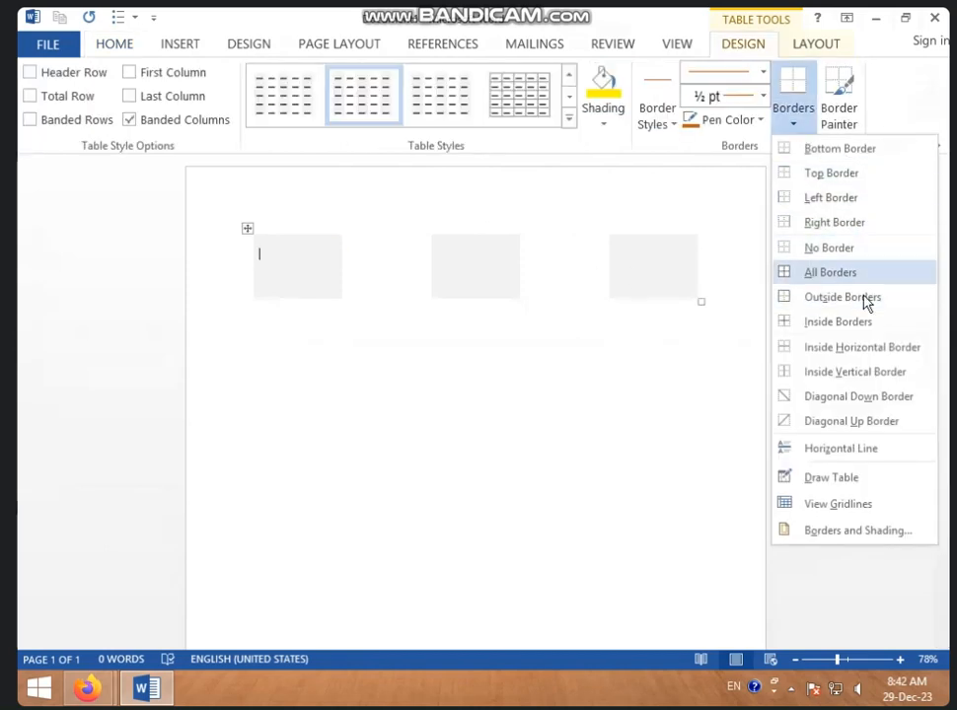
{"action": "left_click", "coordinate": [762, 380]}
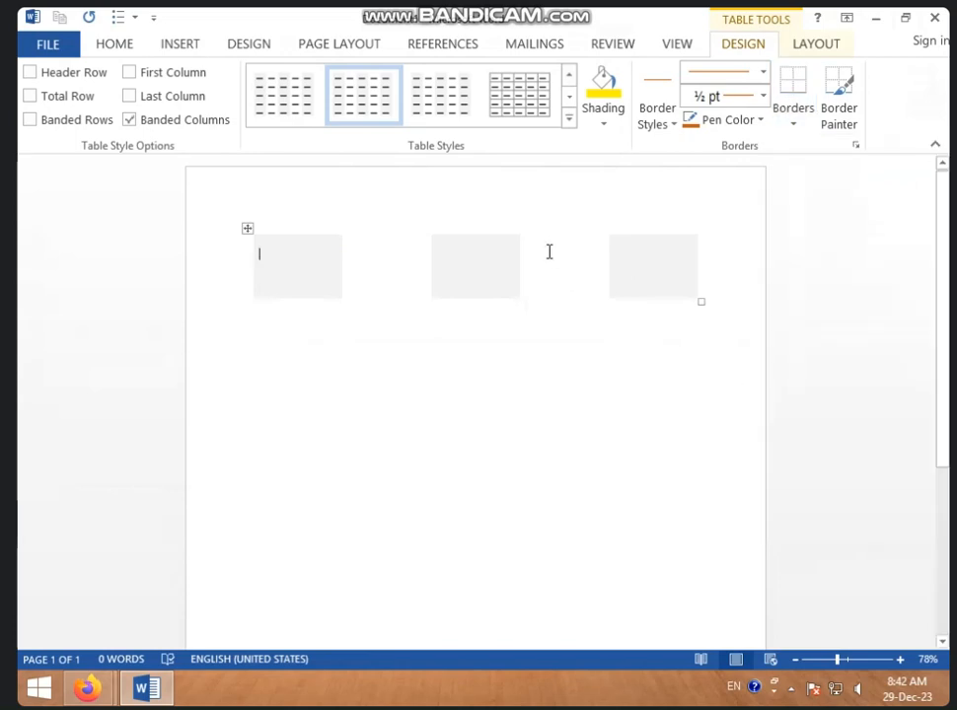
{"action": "left_click", "coordinate": [247, 228]}
{"action": "left_click", "coordinate": [793, 120]}
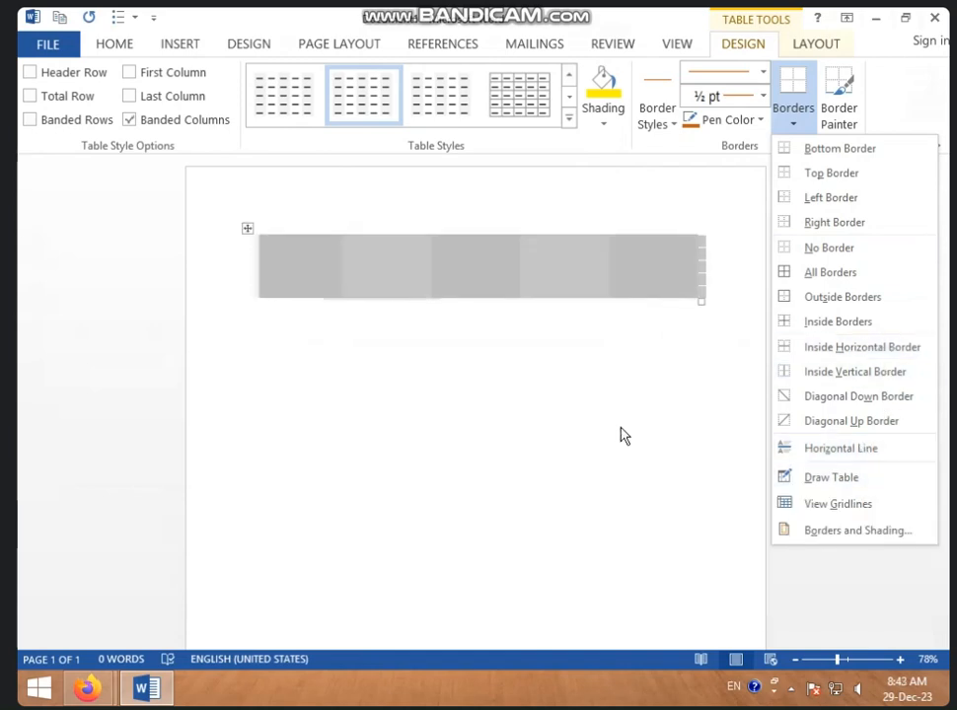
{"action": "left_click", "coordinate": [578, 334]}
{"action": "left_click", "coordinate": [451, 324]}
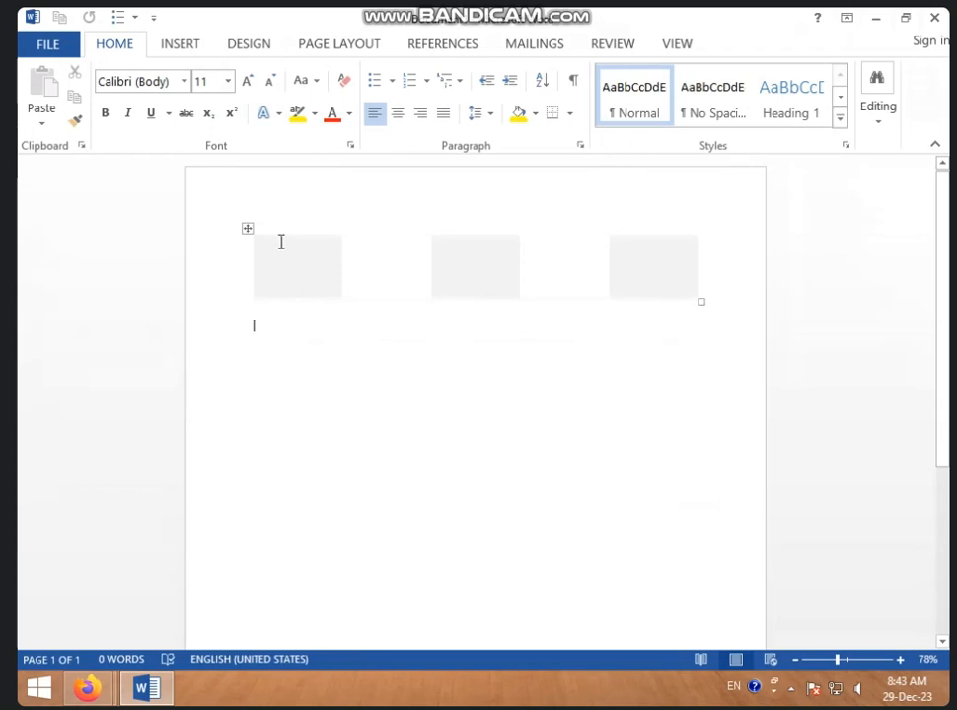
Turn on View Gridlines for the borderless table and deselect it.
{"action": "left_click", "coordinate": [248, 229]}
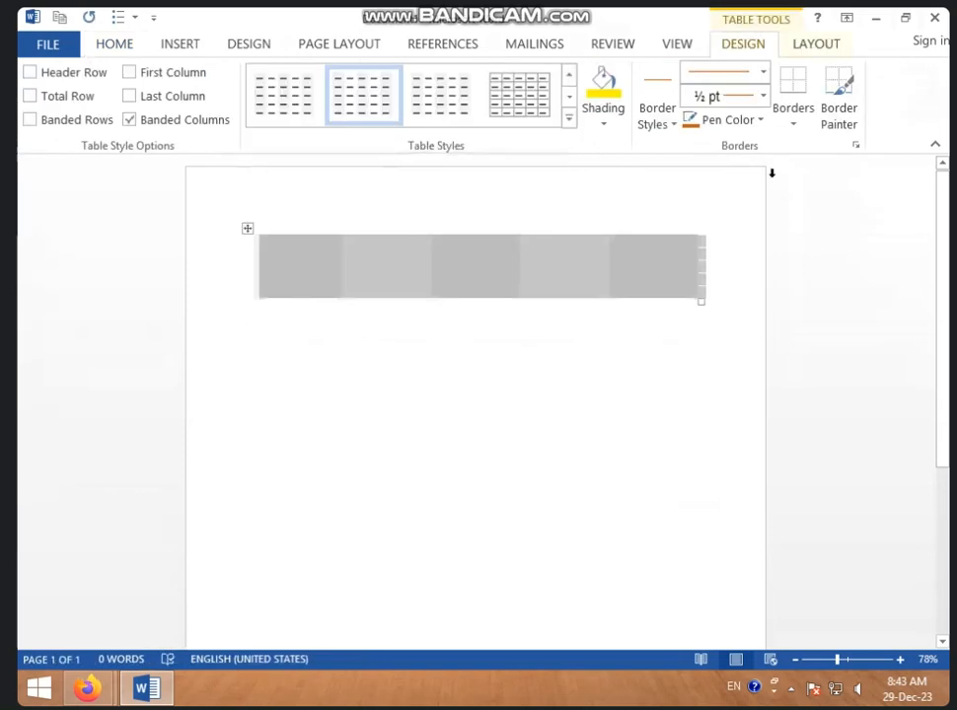
{"action": "left_click", "coordinate": [792, 124]}
{"action": "left_click", "coordinate": [829, 505]}
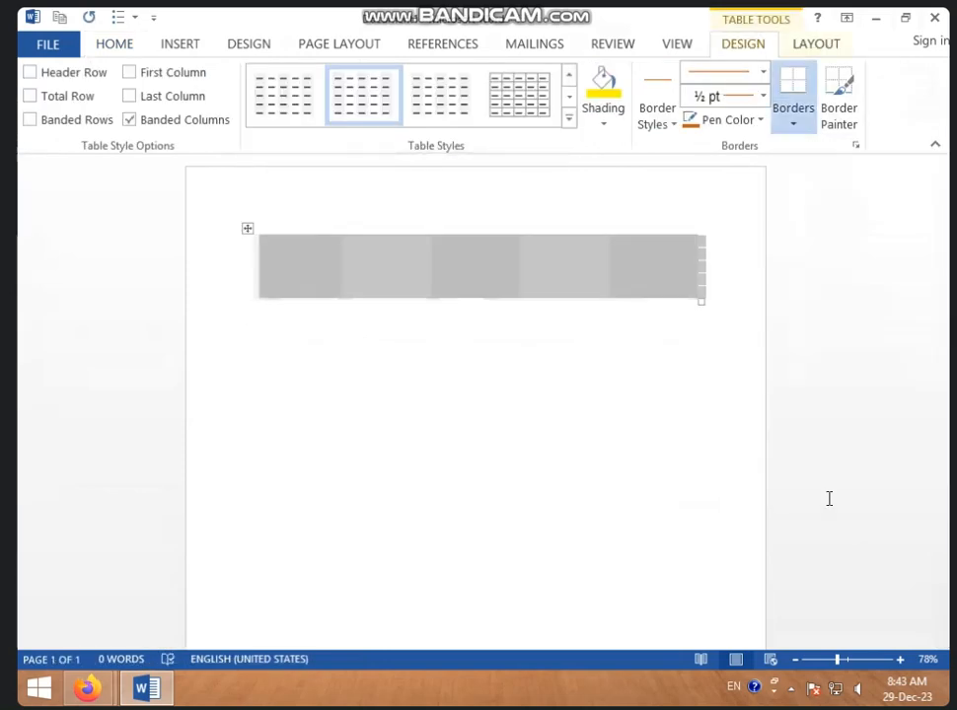
{"action": "left_click", "coordinate": [607, 394]}
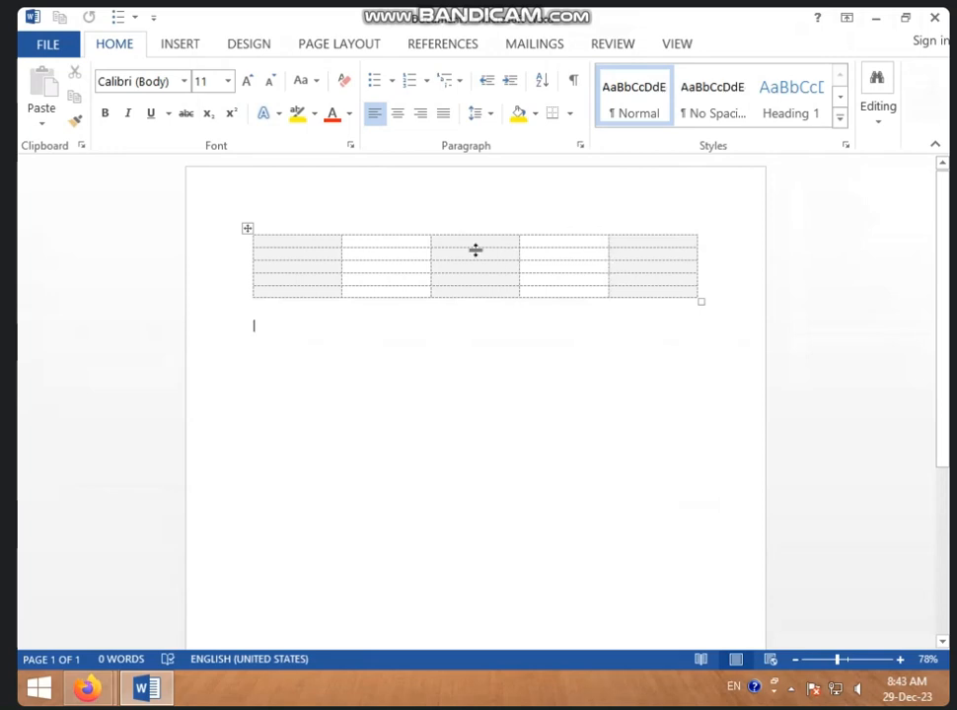
Turn View Gridlines off again for the table and place the cursor below it.
{"action": "left_click", "coordinate": [247, 229]}
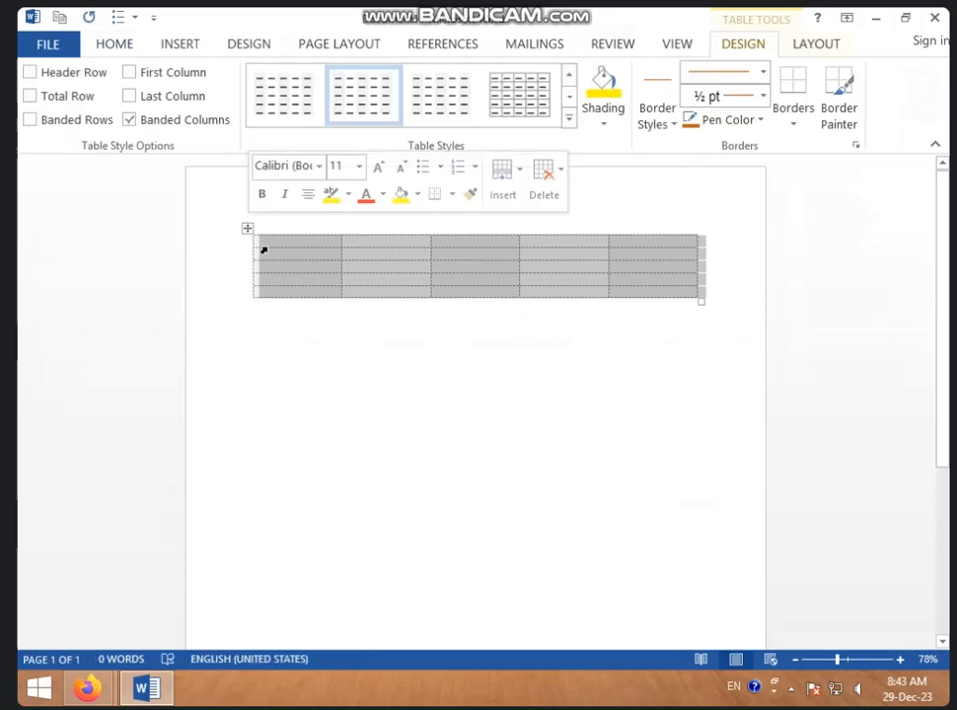
{"action": "left_click", "coordinate": [784, 128]}
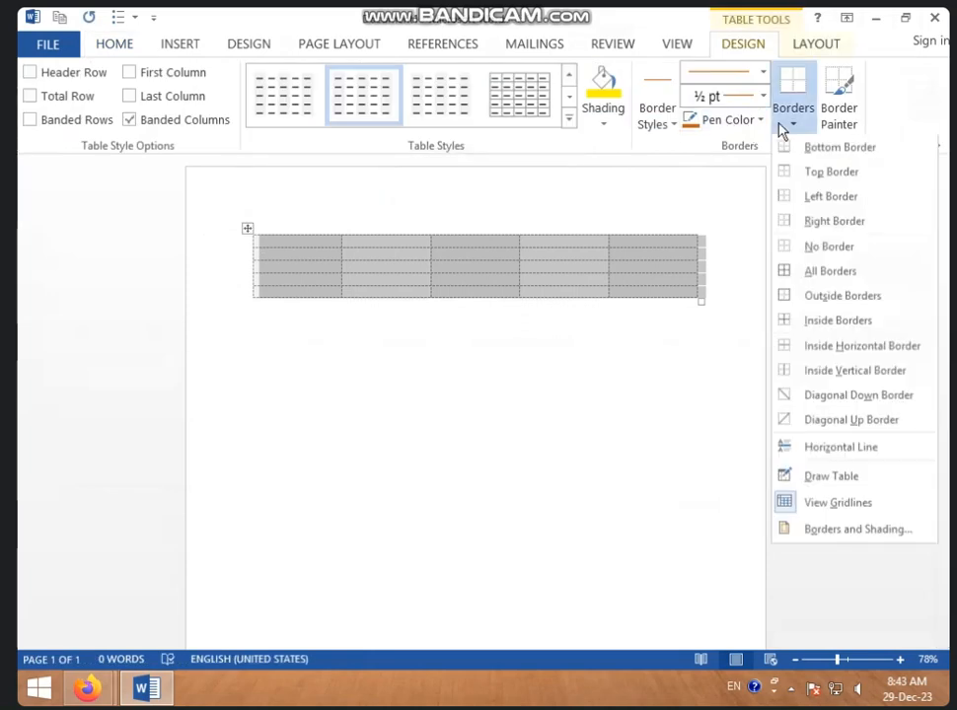
{"action": "left_click", "coordinate": [861, 514]}
{"action": "left_click", "coordinate": [420, 333]}
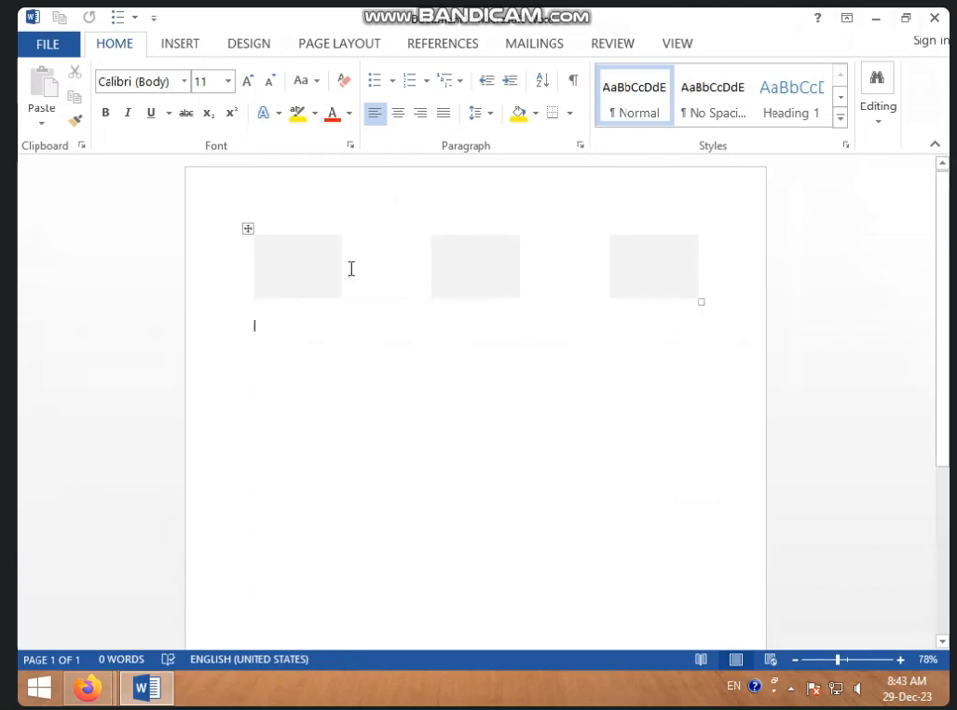
Select the whole borderless table and turn View Gridlines on for it.
{"action": "left_click", "coordinate": [248, 228]}
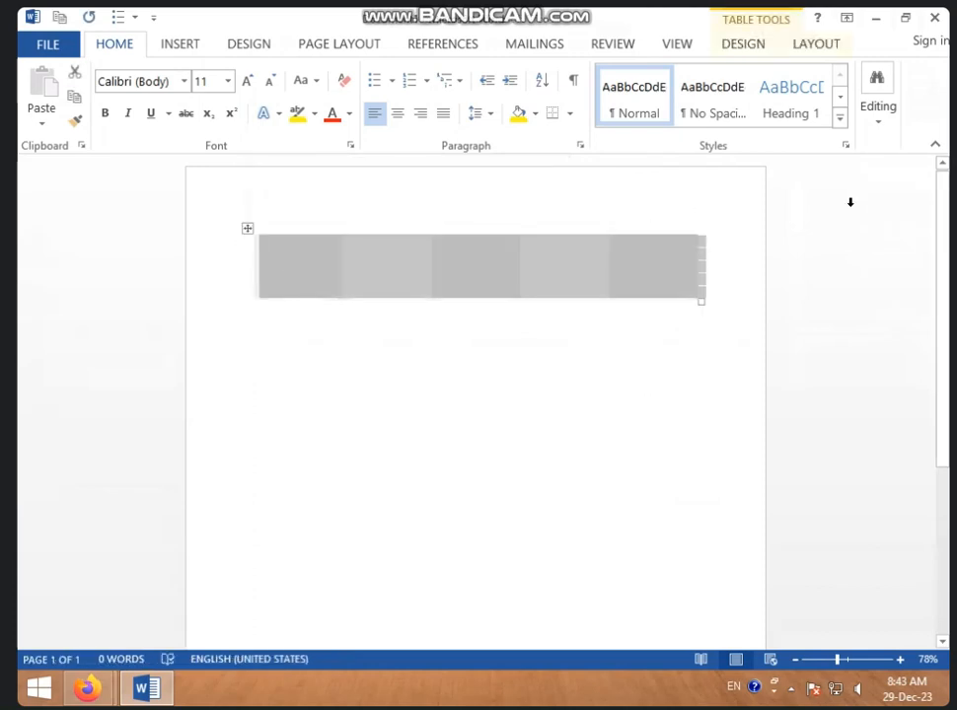
{"action": "left_click", "coordinate": [881, 118]}
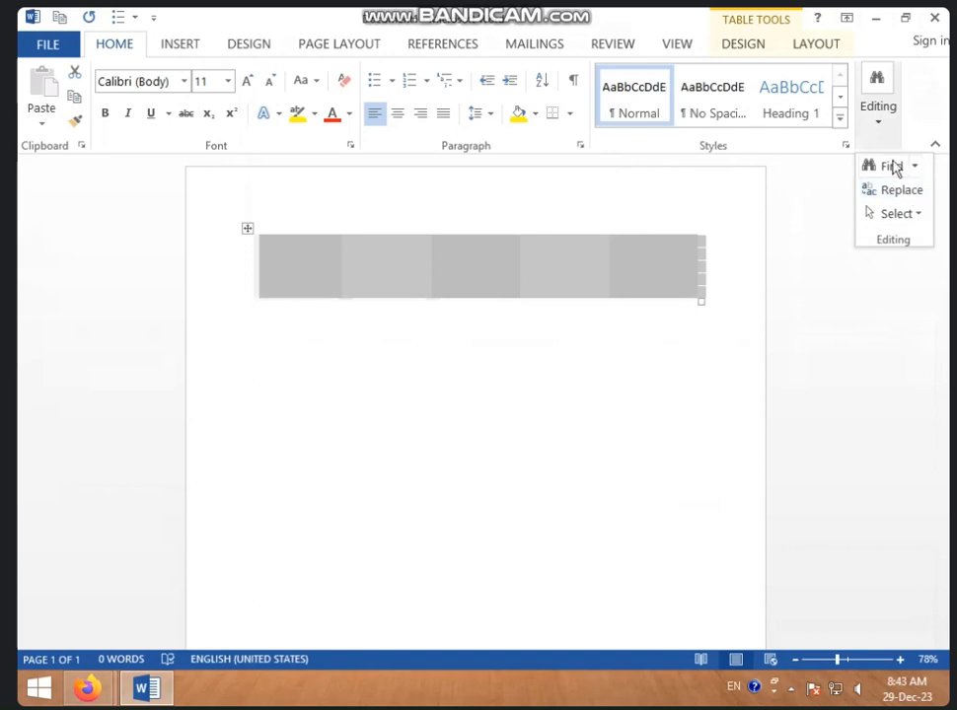
{"action": "left_click", "coordinate": [743, 43]}
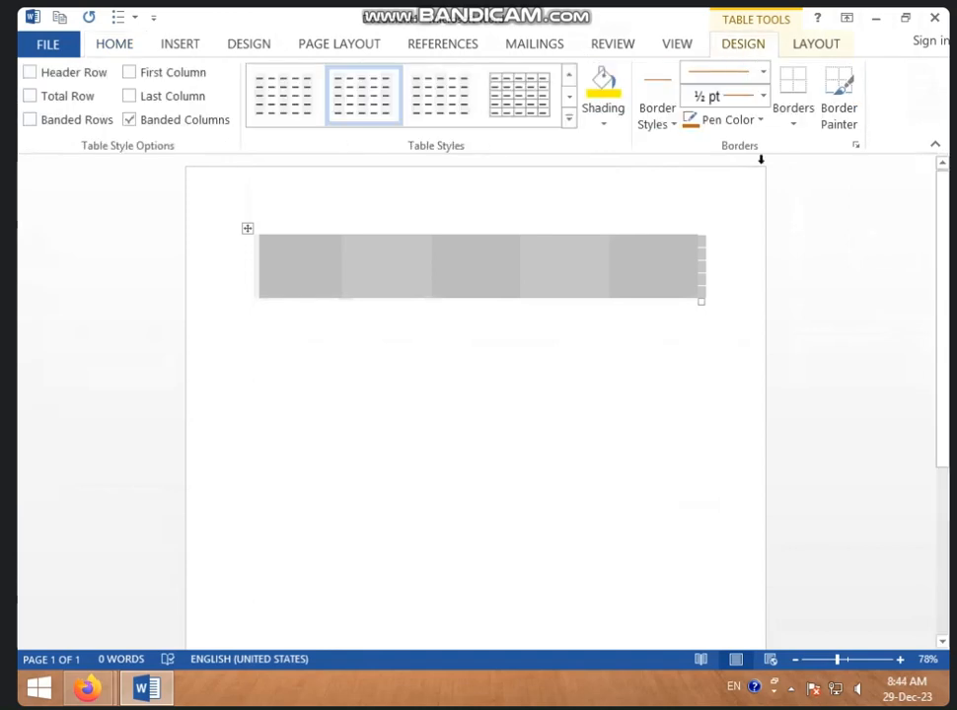
{"action": "left_click", "coordinate": [790, 118]}
{"action": "left_click", "coordinate": [801, 504]}
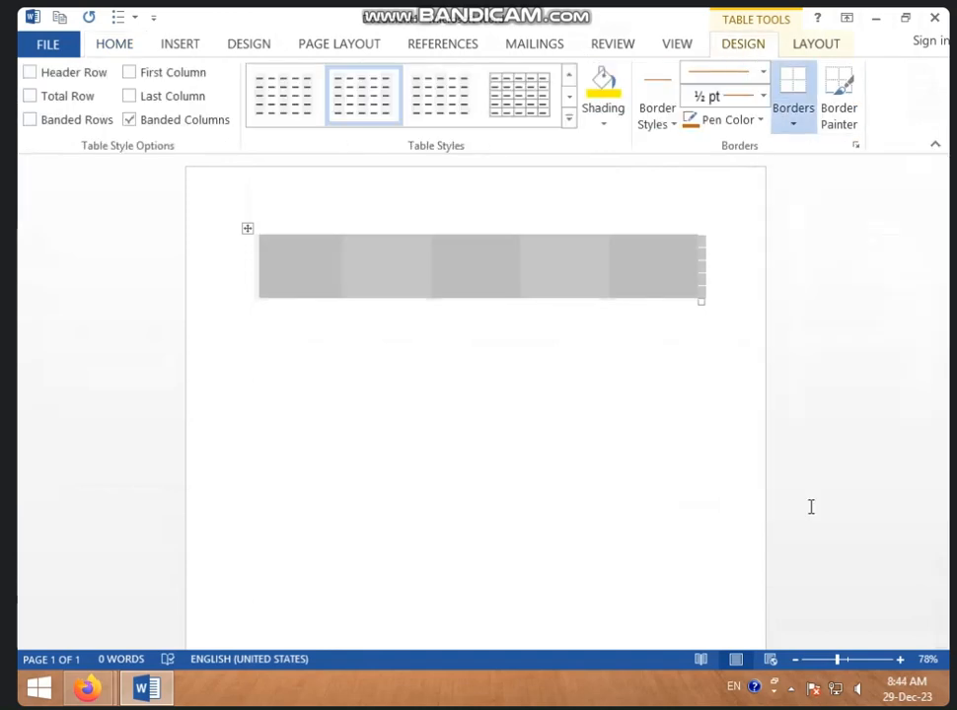
Open Borders and Shading for the whole table and choose a wavy box border in the blue theme color.
{"action": "left_click", "coordinate": [792, 125]}
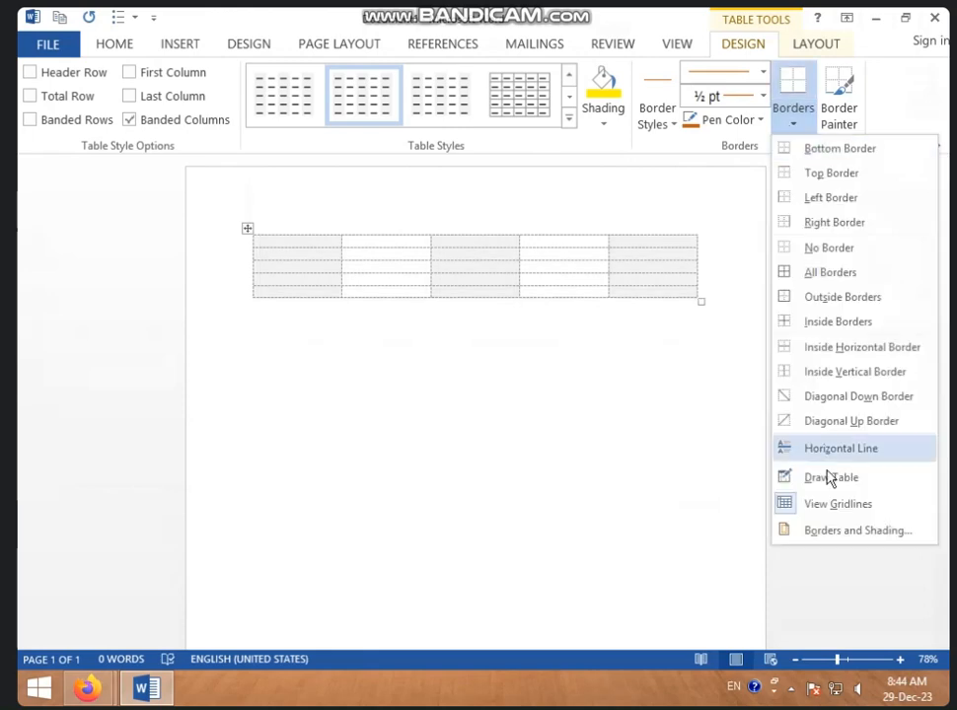
{"action": "left_click", "coordinate": [843, 536]}
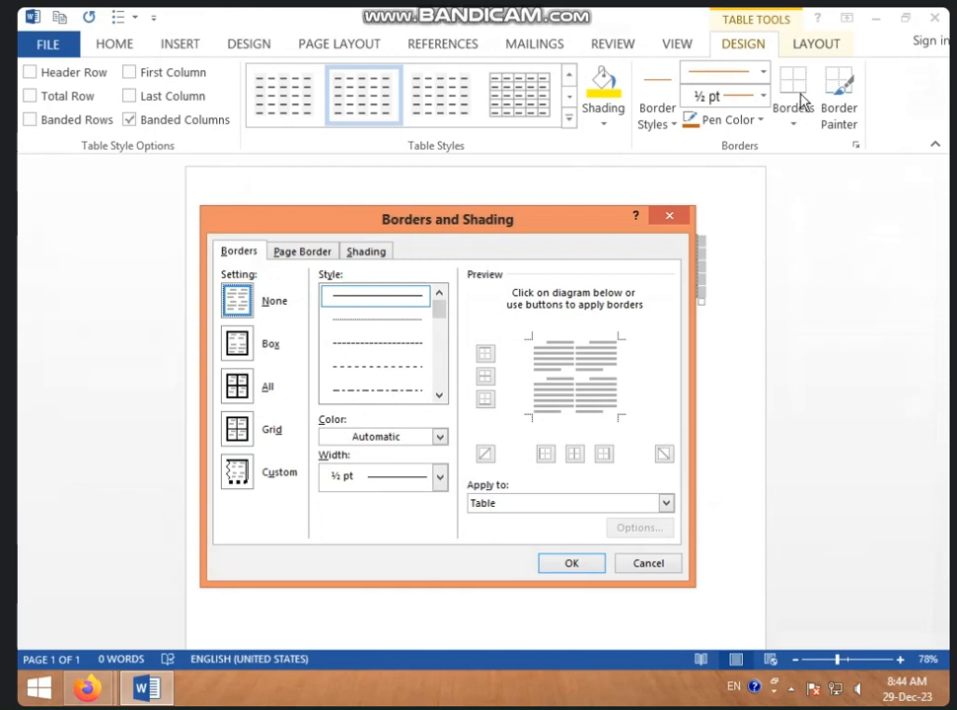
{"action": "left_click_drag", "start_coordinate": [441, 313], "coordinate": [449, 376]}
{"action": "left_click", "coordinate": [393, 300]}
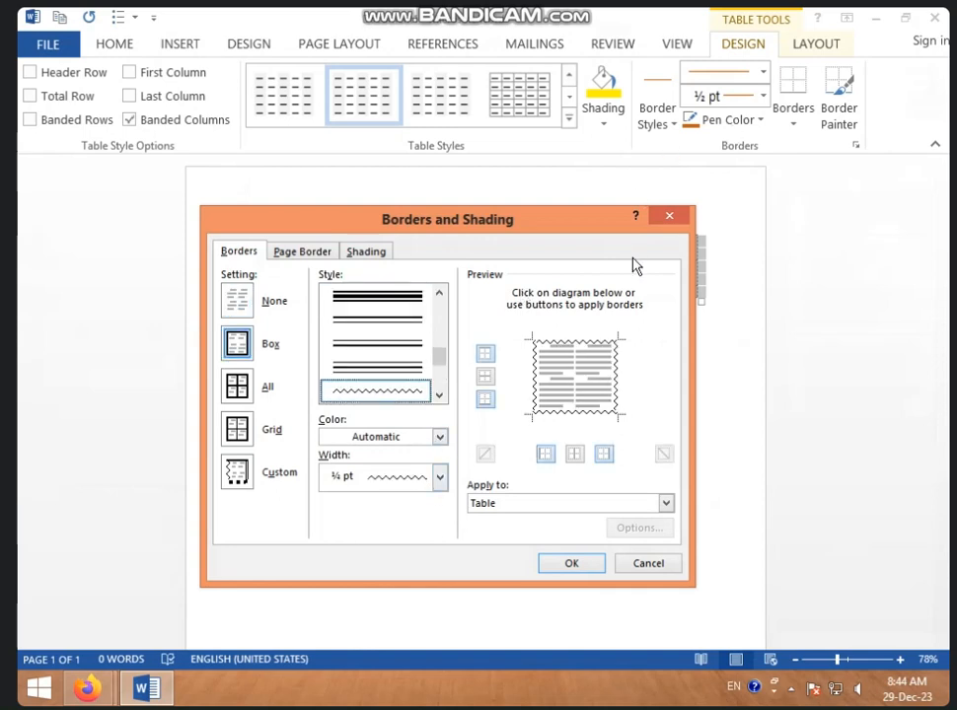
{"action": "left_click", "coordinate": [439, 440]}
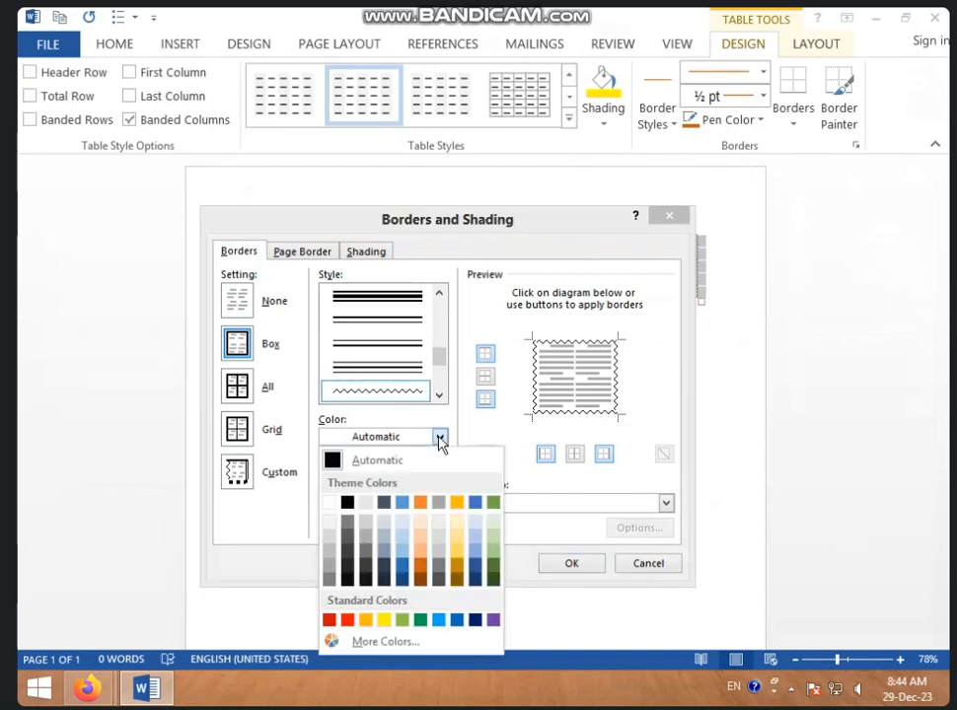
{"action": "left_click", "coordinate": [407, 508]}
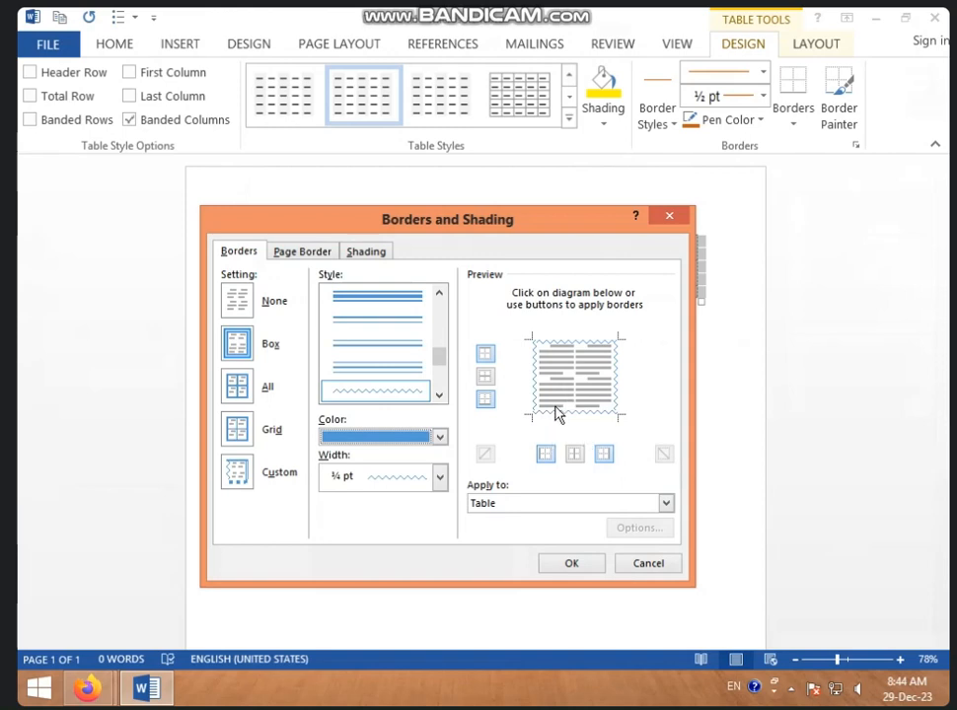
Replace the wavy line with a blue thick-and-thin multi-line border style at 3 pt width.
{"action": "left_click", "coordinate": [439, 480]}
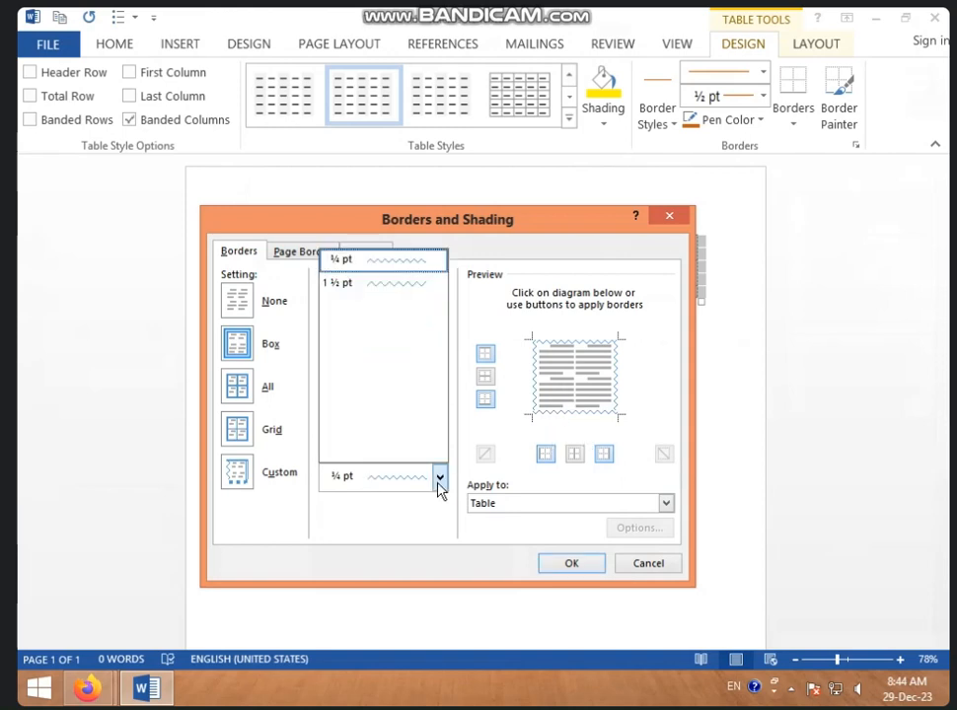
{"action": "left_click", "coordinate": [391, 286]}
{"action": "left_click", "coordinate": [401, 311]}
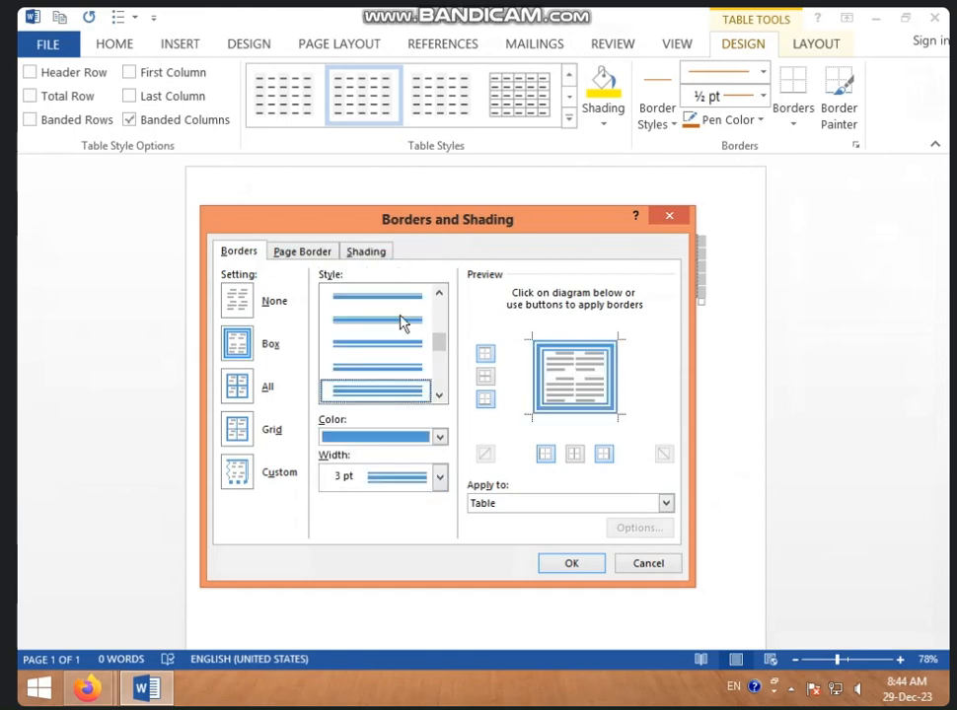
{"action": "left_click", "coordinate": [439, 480]}
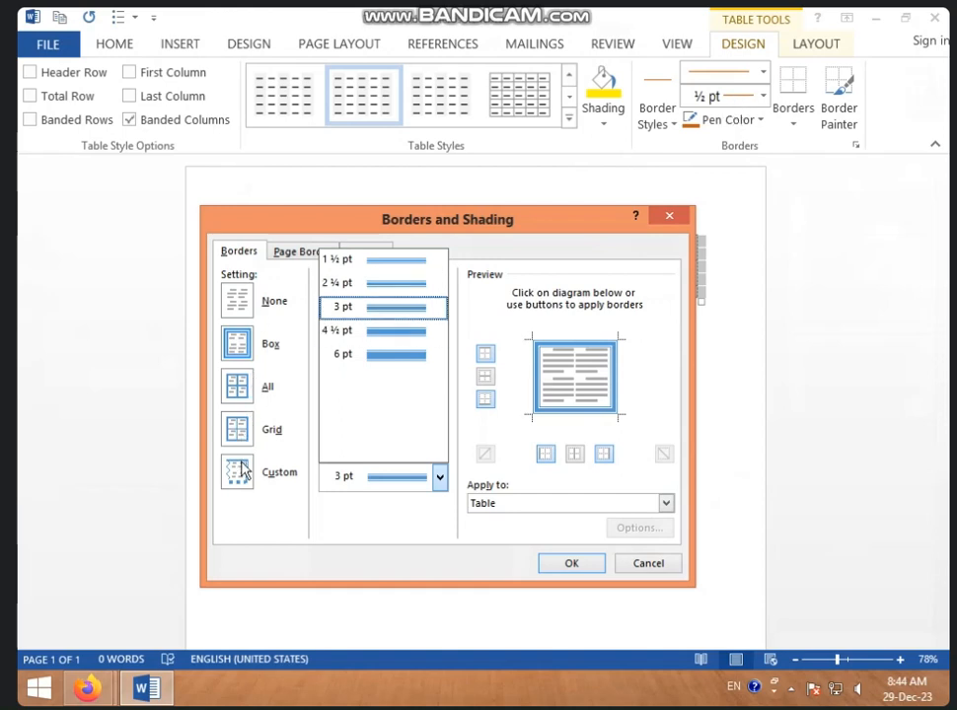
Add inside horizontal and vertical borders, remove the bottom border, and apply the border settings to the table.
{"action": "left_click", "coordinate": [487, 379]}
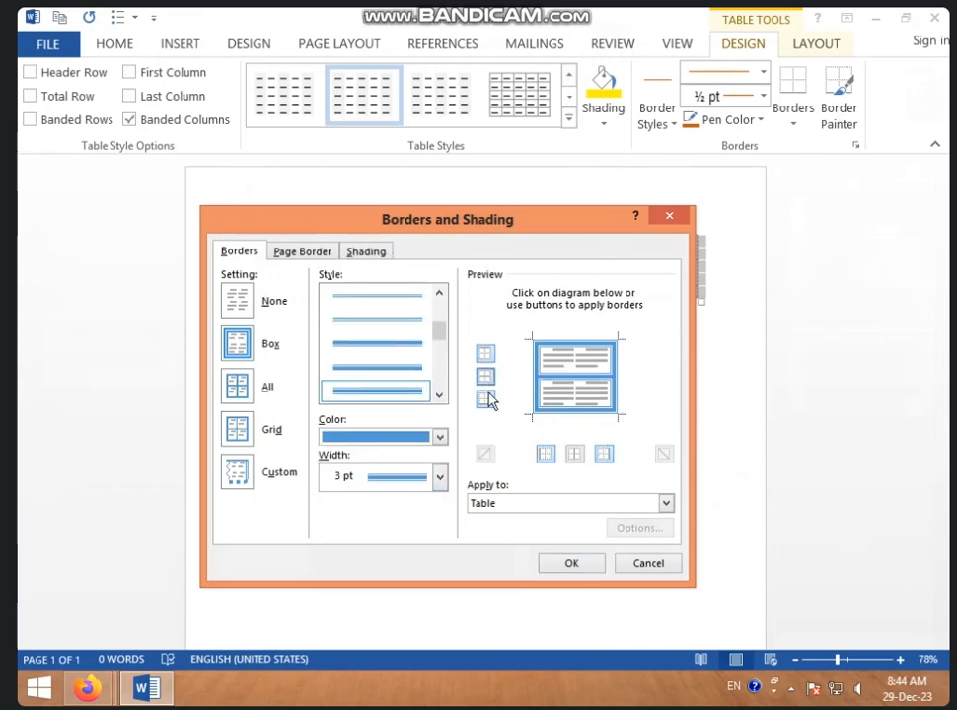
{"action": "left_click", "coordinate": [485, 400]}
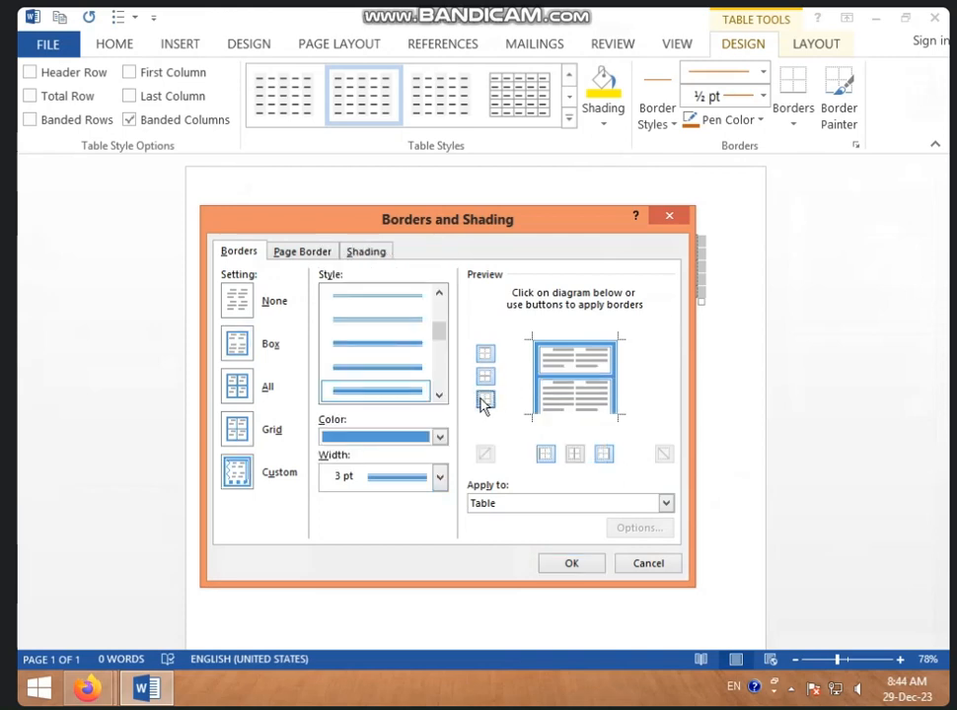
{"action": "left_click", "coordinate": [574, 454]}
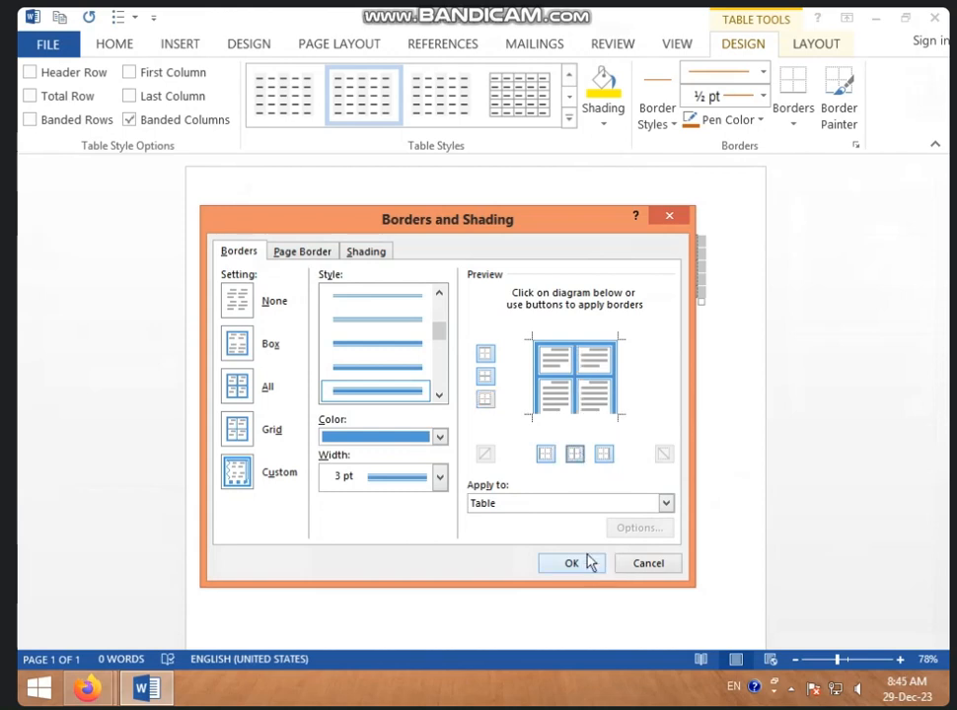
{"action": "left_click", "coordinate": [667, 505]}
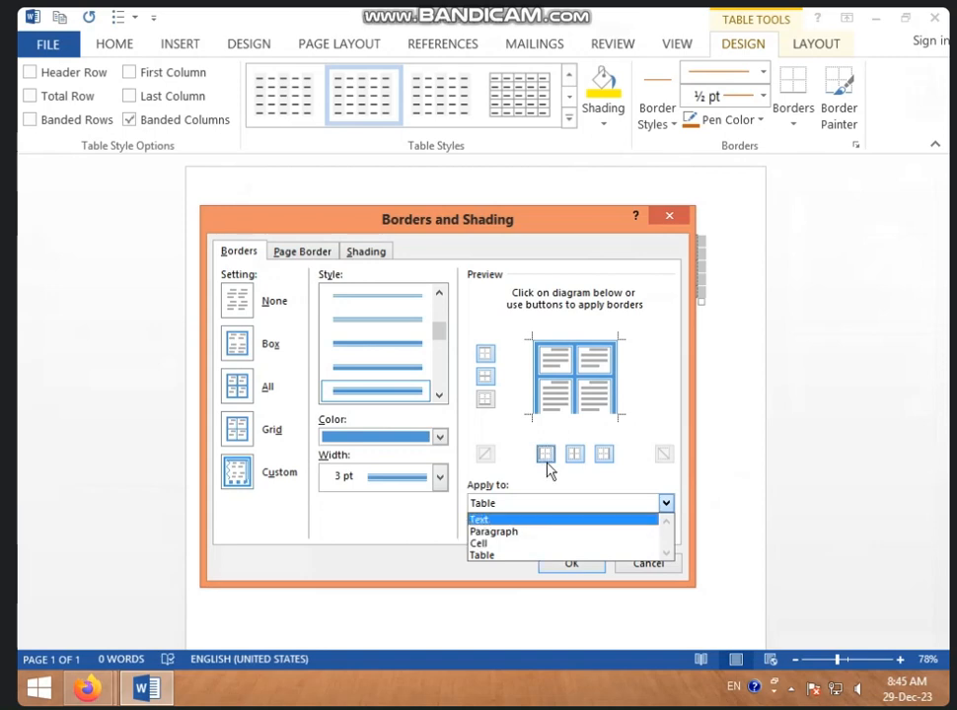
{"action": "left_click", "coordinate": [582, 568]}
{"action": "left_click", "coordinate": [584, 420]}
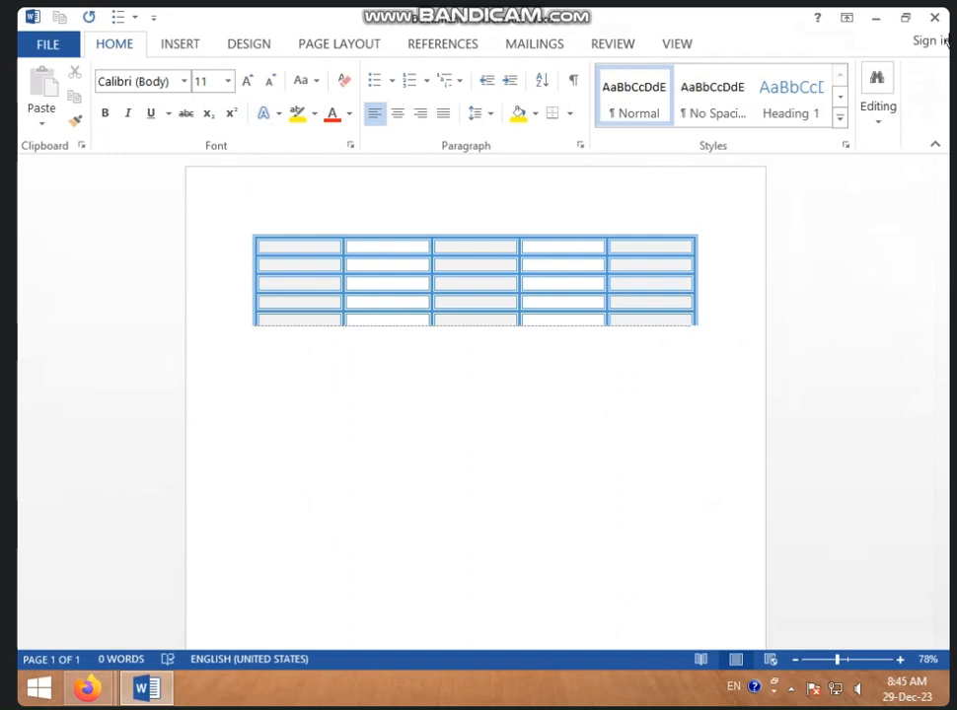
Restyle the whole table with Grid Table 1 Light.
{"action": "left_click", "coordinate": [376, 285]}
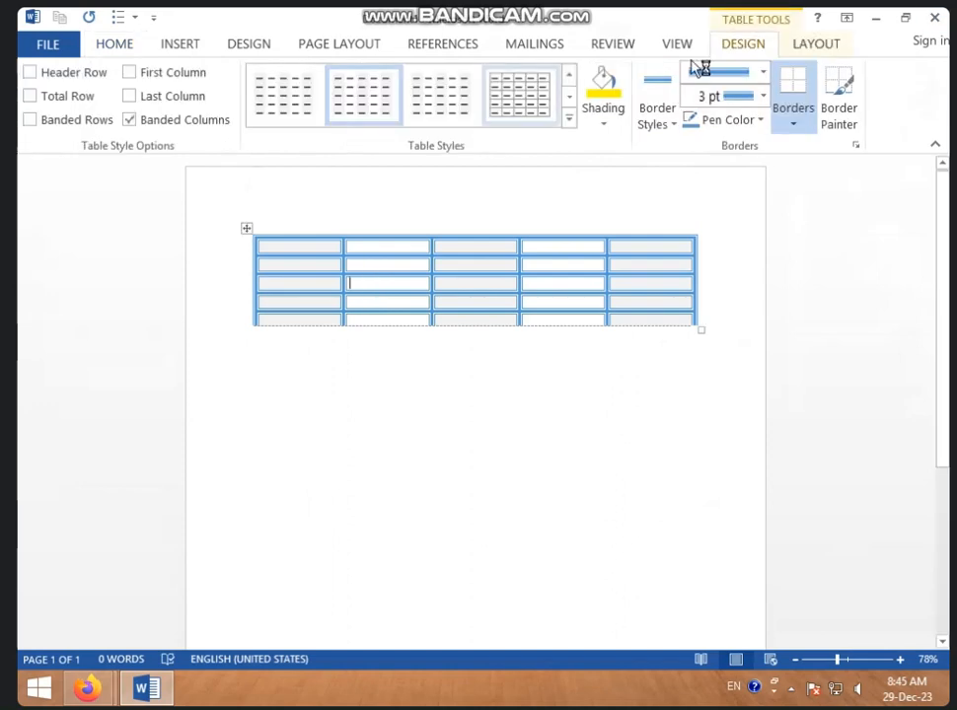
{"action": "left_click", "coordinate": [794, 125]}
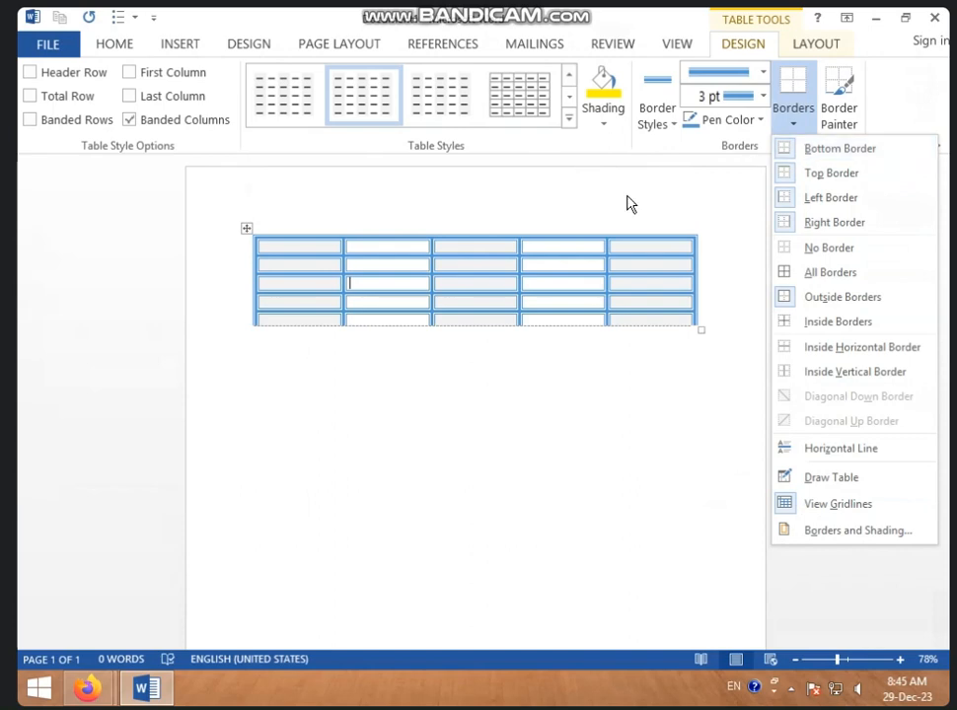
{"action": "left_click", "coordinate": [246, 233]}
{"action": "left_click", "coordinate": [246, 230]}
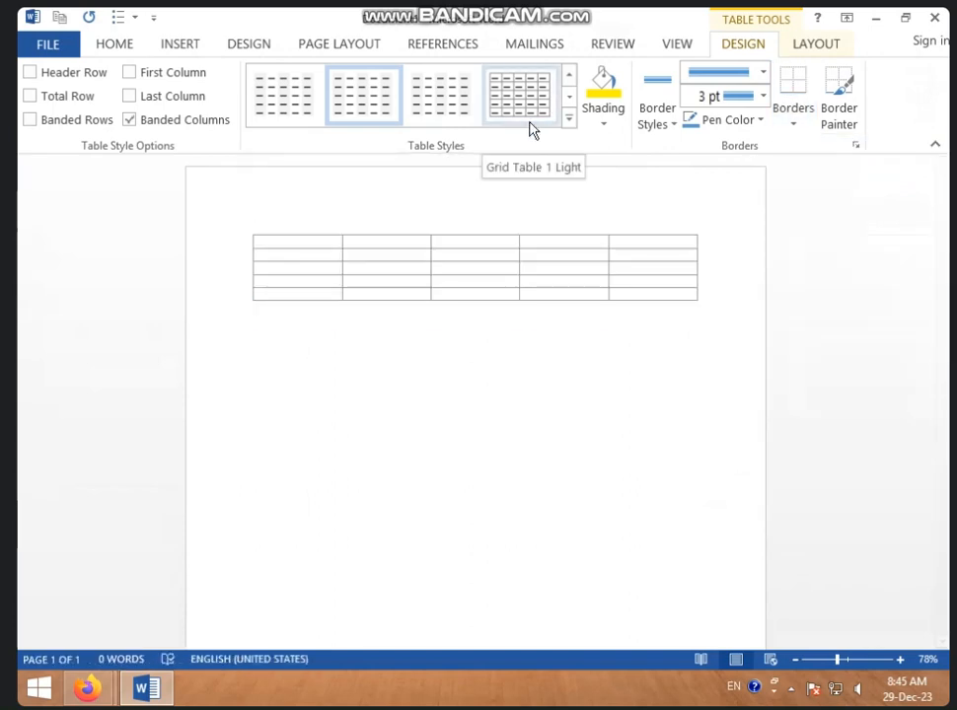
{"action": "left_click", "coordinate": [544, 104]}
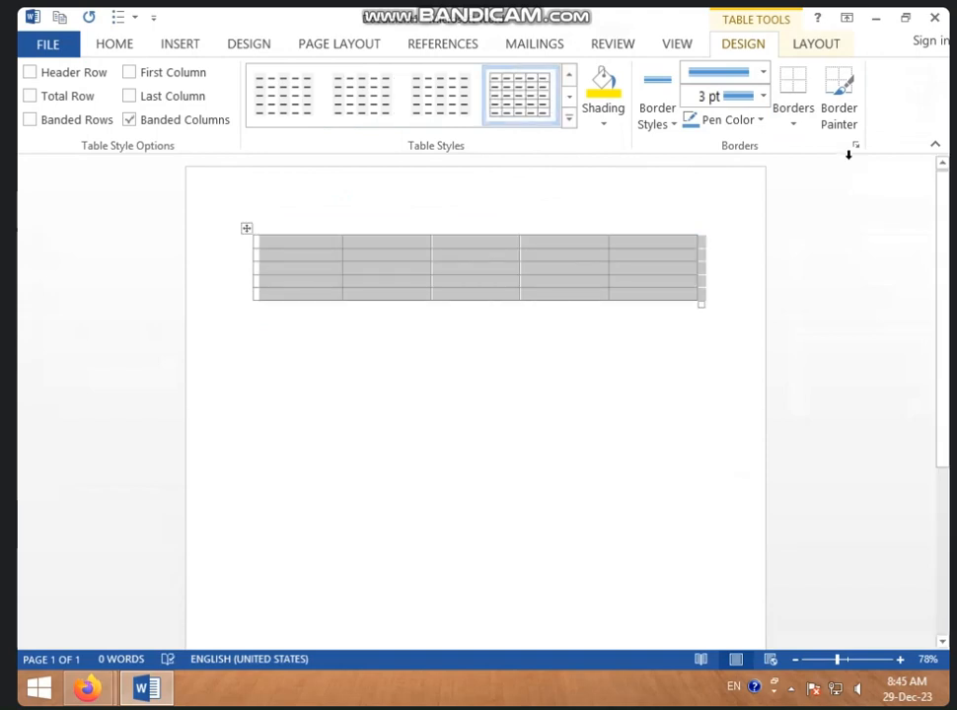
Use Border Painter with an orange pen to paint the border between the fourth and fifth columns in rows two and three.
{"action": "left_click", "coordinate": [850, 122]}
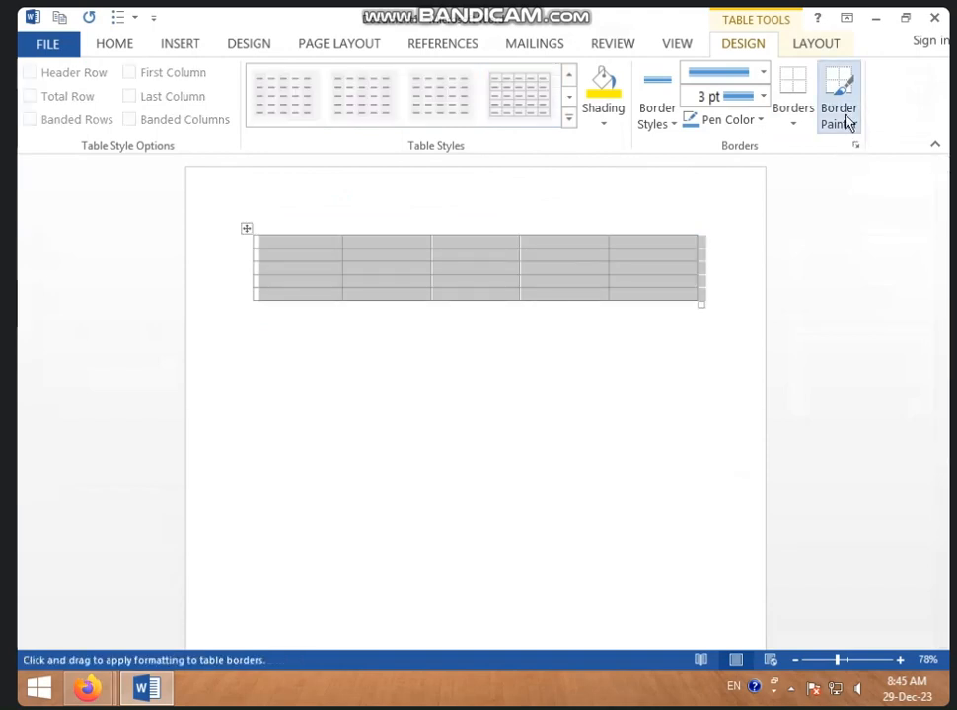
{"action": "left_click", "coordinate": [752, 120]}
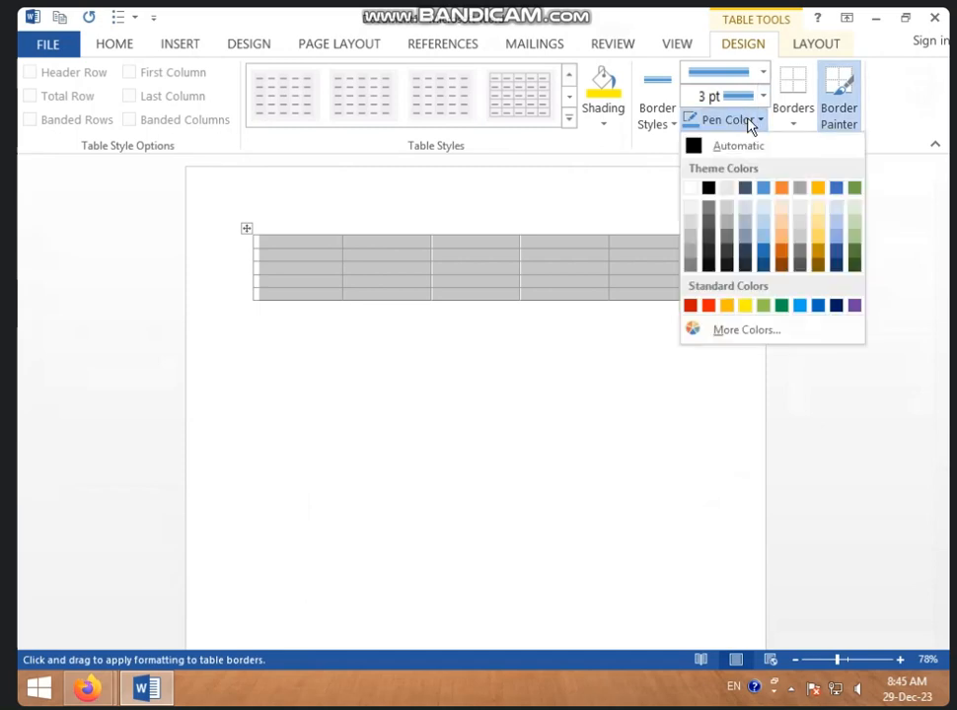
{"action": "left_click", "coordinate": [783, 191]}
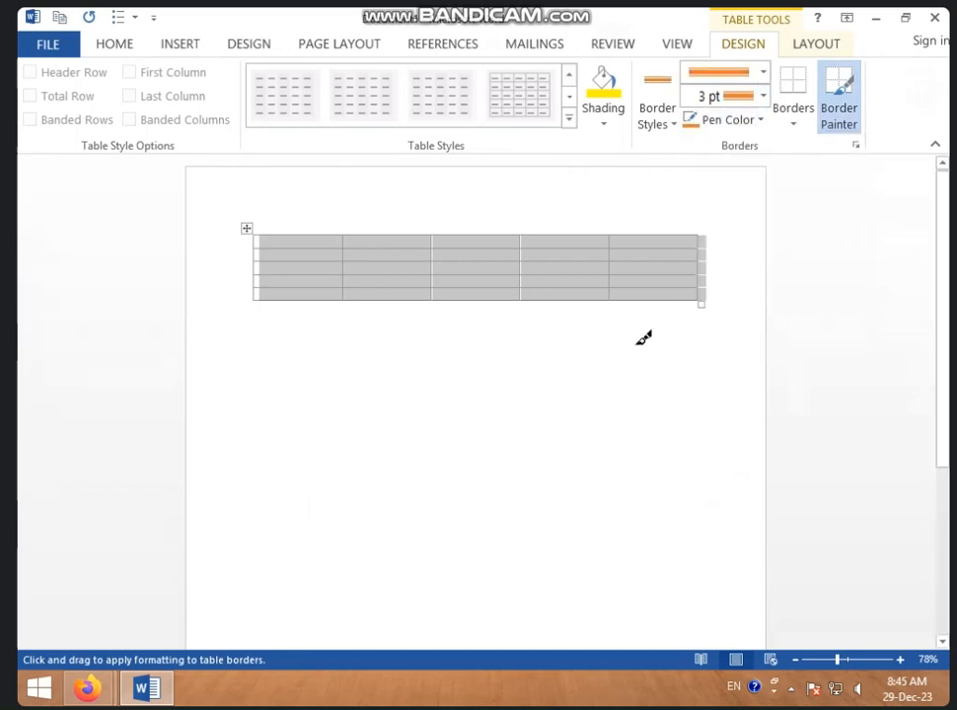
{"action": "left_click", "coordinate": [615, 247]}
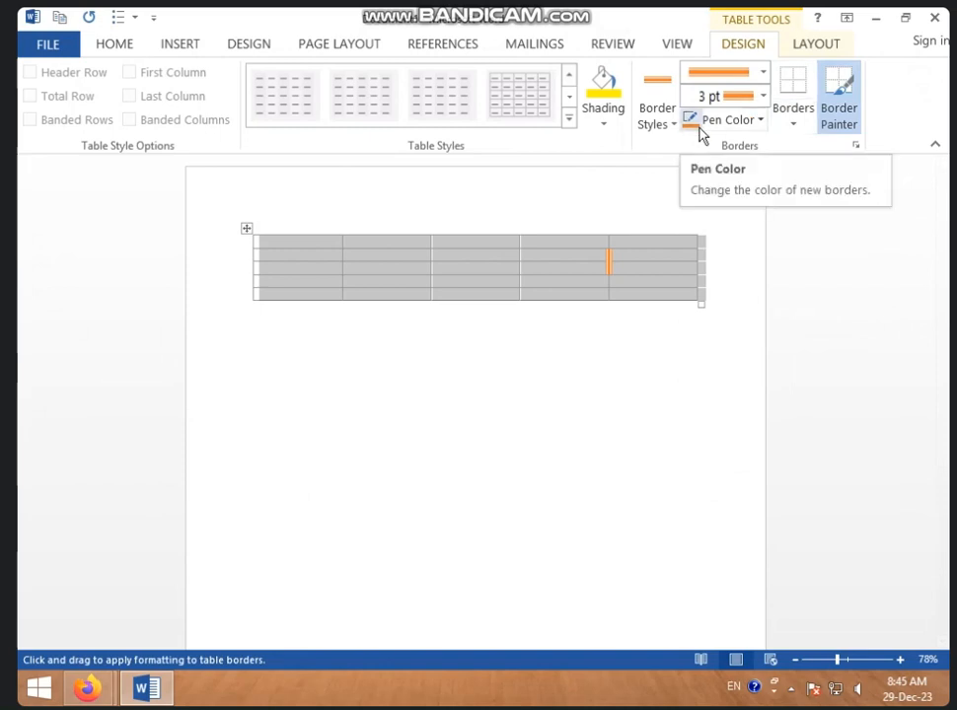
Paint the line below the third column's first cell and the full vertical border between the third and fourth columns in orange.
{"action": "left_click", "coordinate": [837, 98]}
{"action": "left_click", "coordinate": [844, 113]}
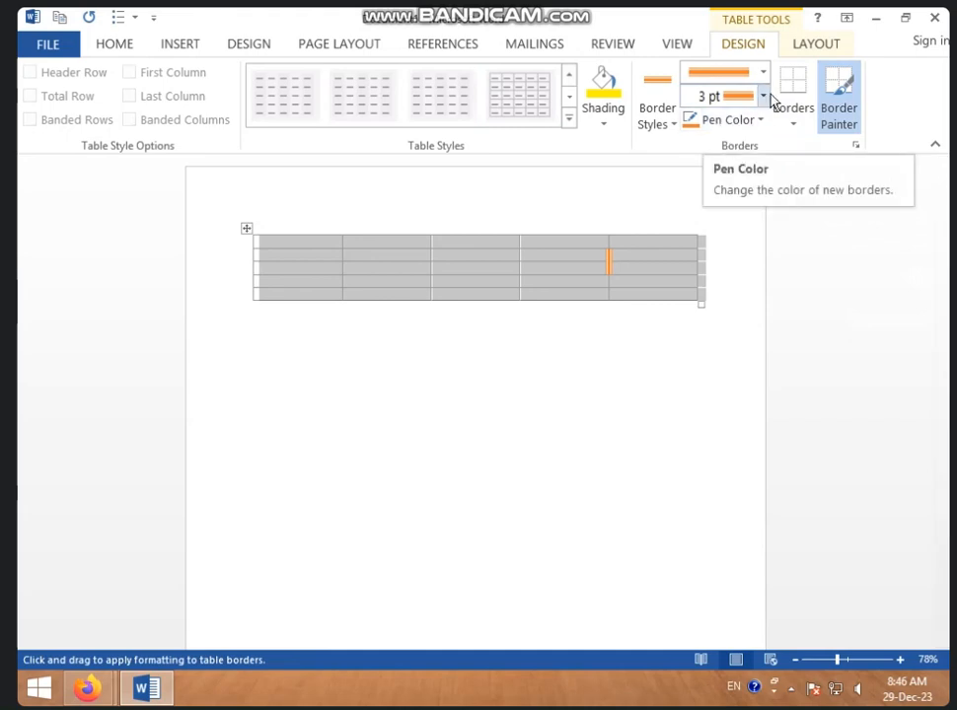
{"action": "left_click", "coordinate": [515, 250]}
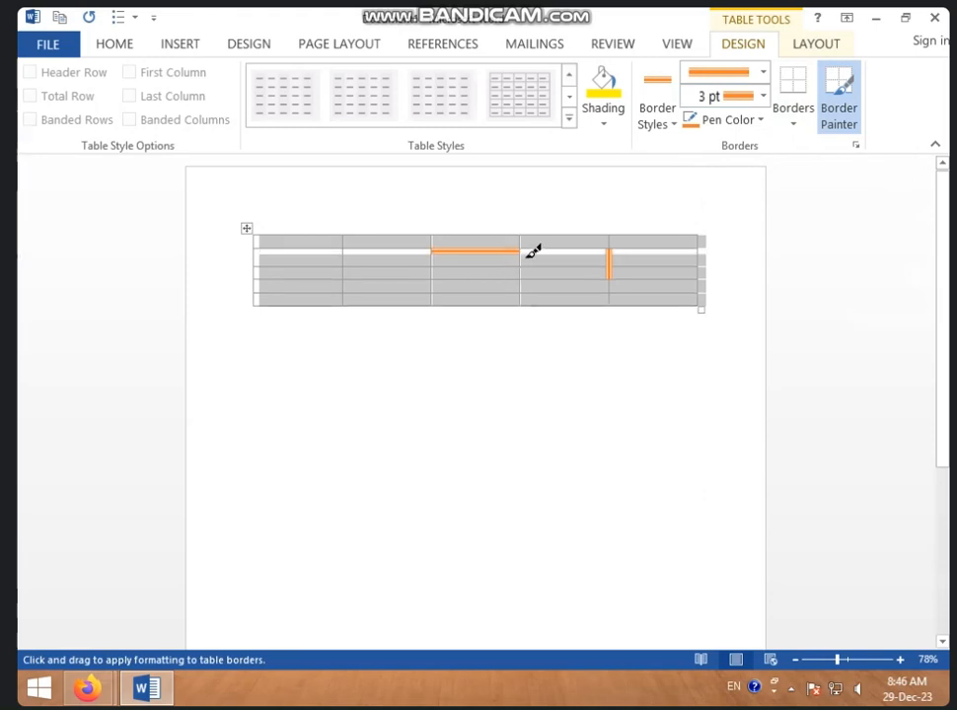
{"action": "mouse_move", "coordinate": [528, 237]}
{"action": "left_mouse_down"}
{"action": "mouse_move", "coordinate": [535, 308]}
{"action": "mouse_move", "coordinate": [529, 294]}
{"action": "left_mouse_up"}
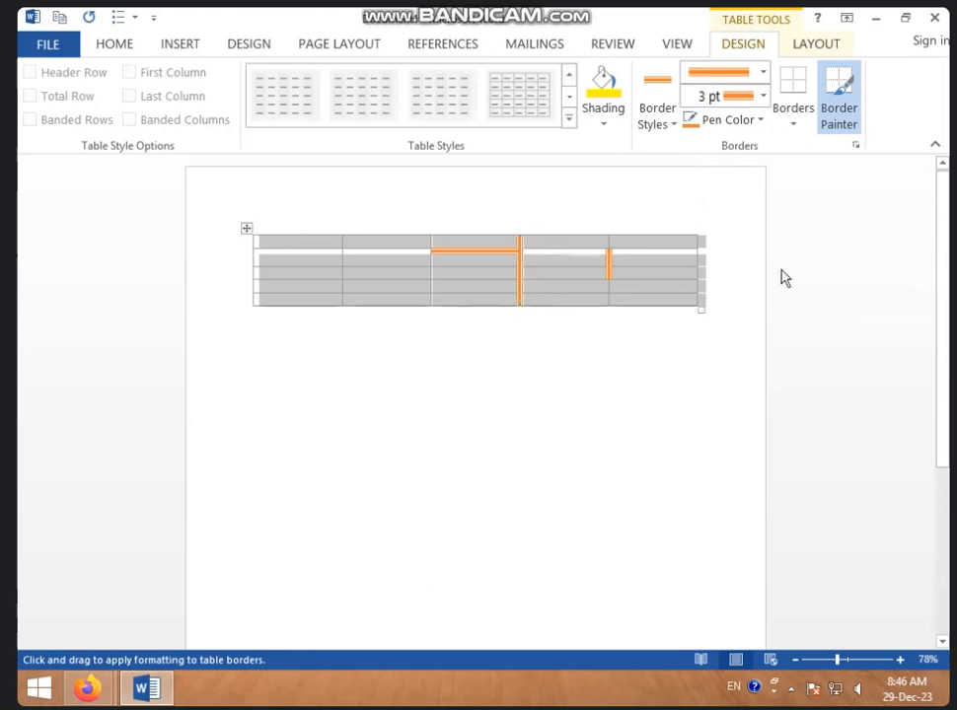